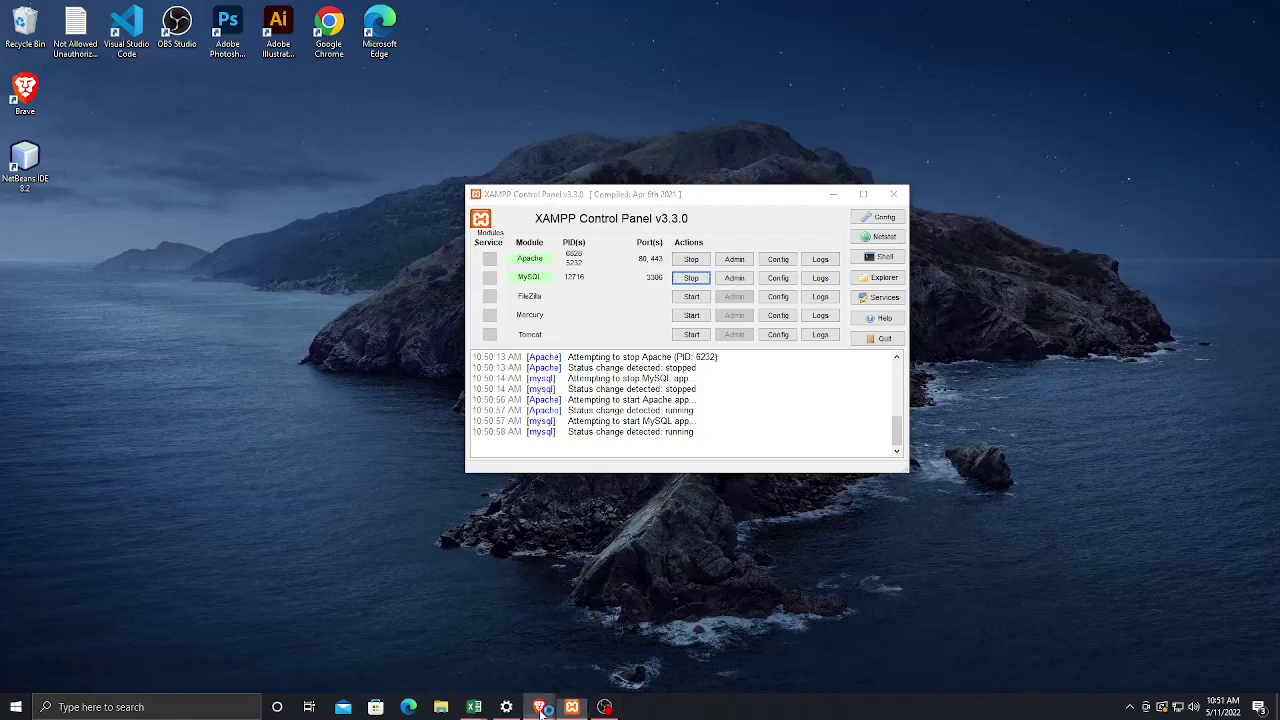
# Step: Reload the calculator site in a fresh tab at localhost/logon
pyautogui.moveTo(539, 707)
pyautogui.click(594, 655)
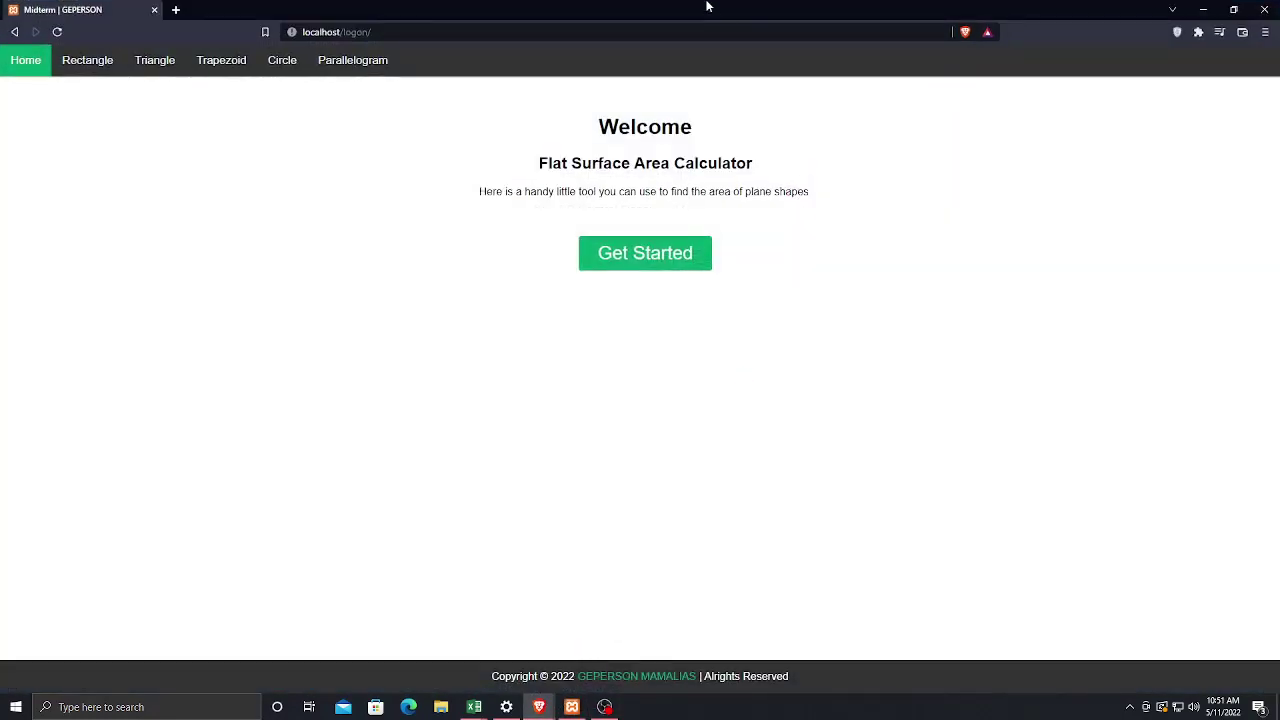
pyautogui.click(409, 32)
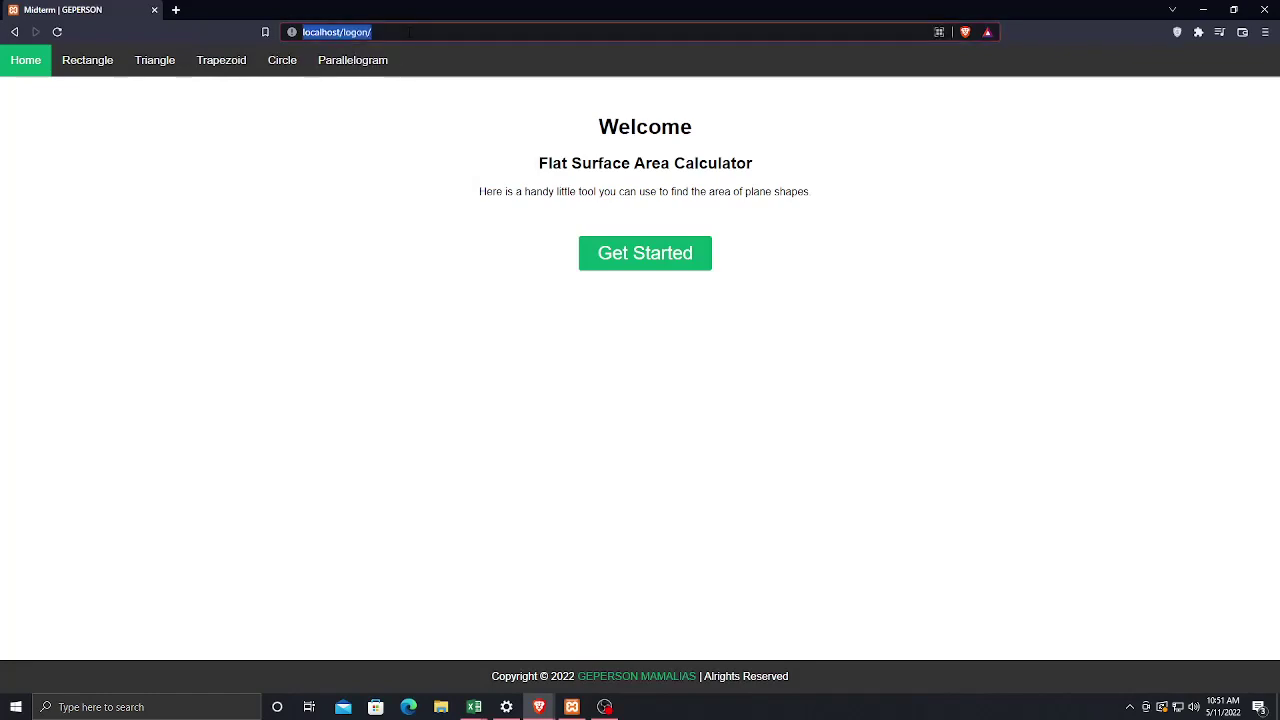
pyautogui.click(175, 10)
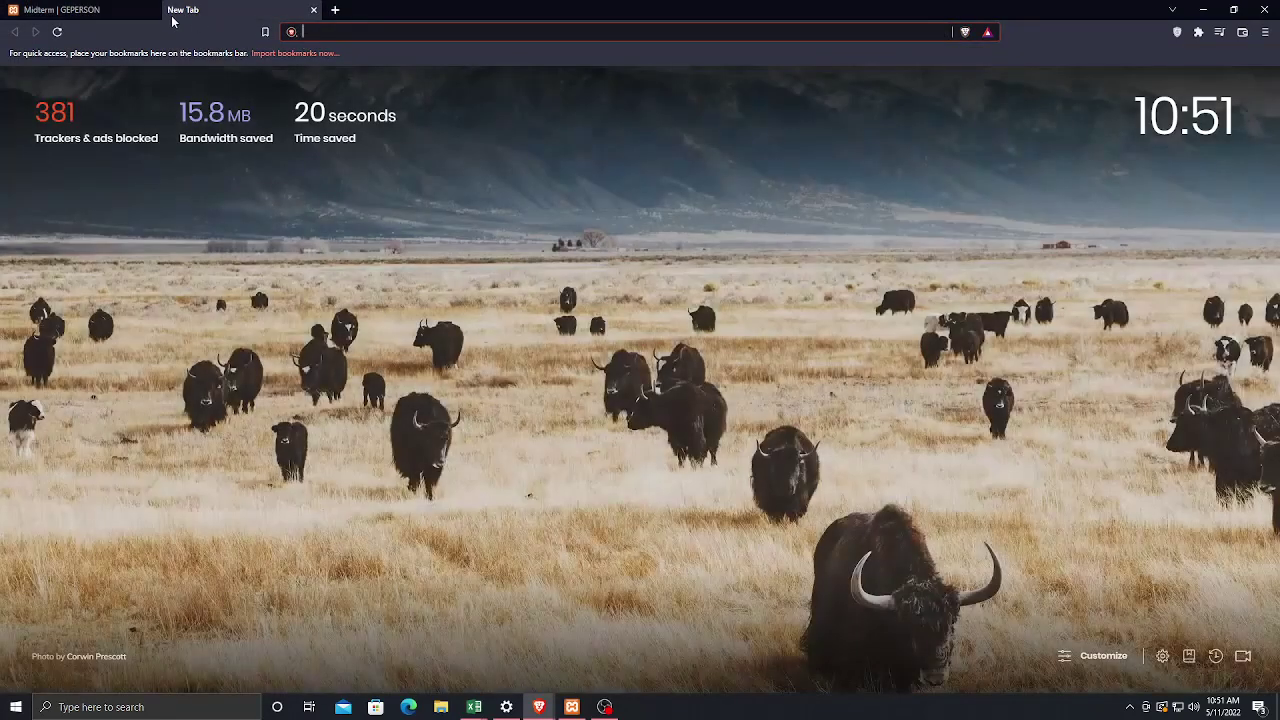
pyautogui.click(153, 10)
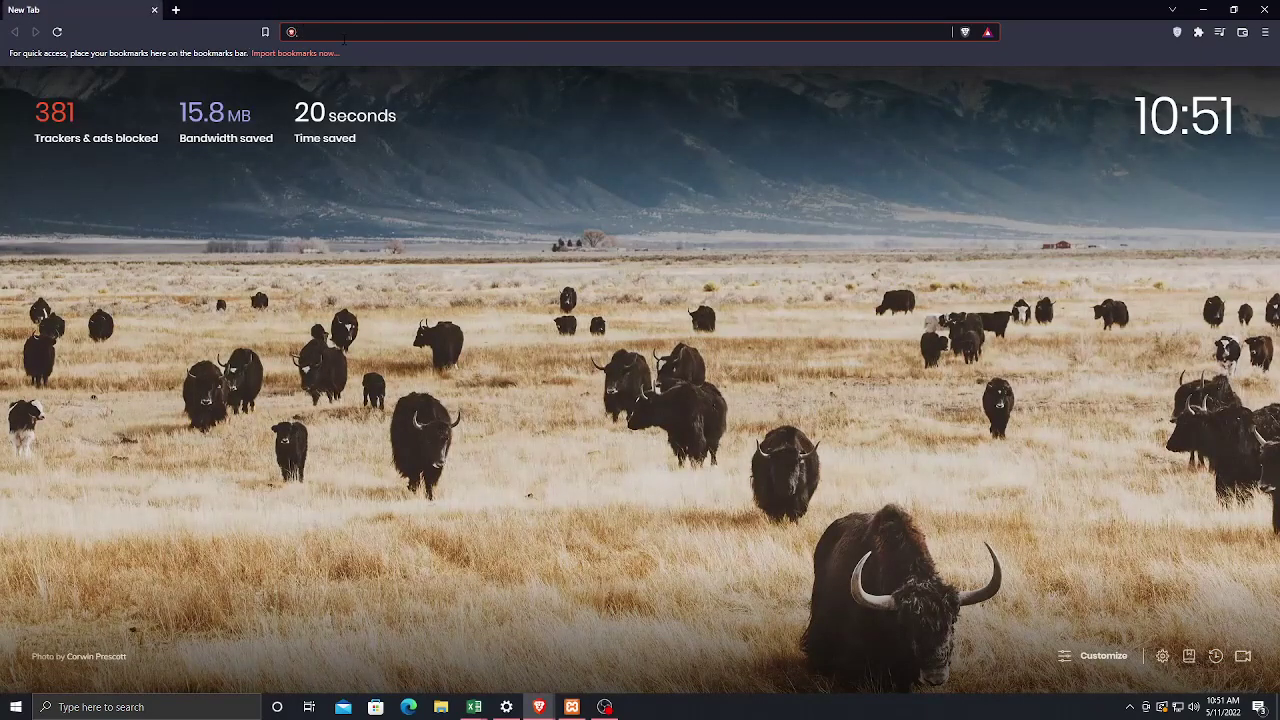
pyautogui.write('local')
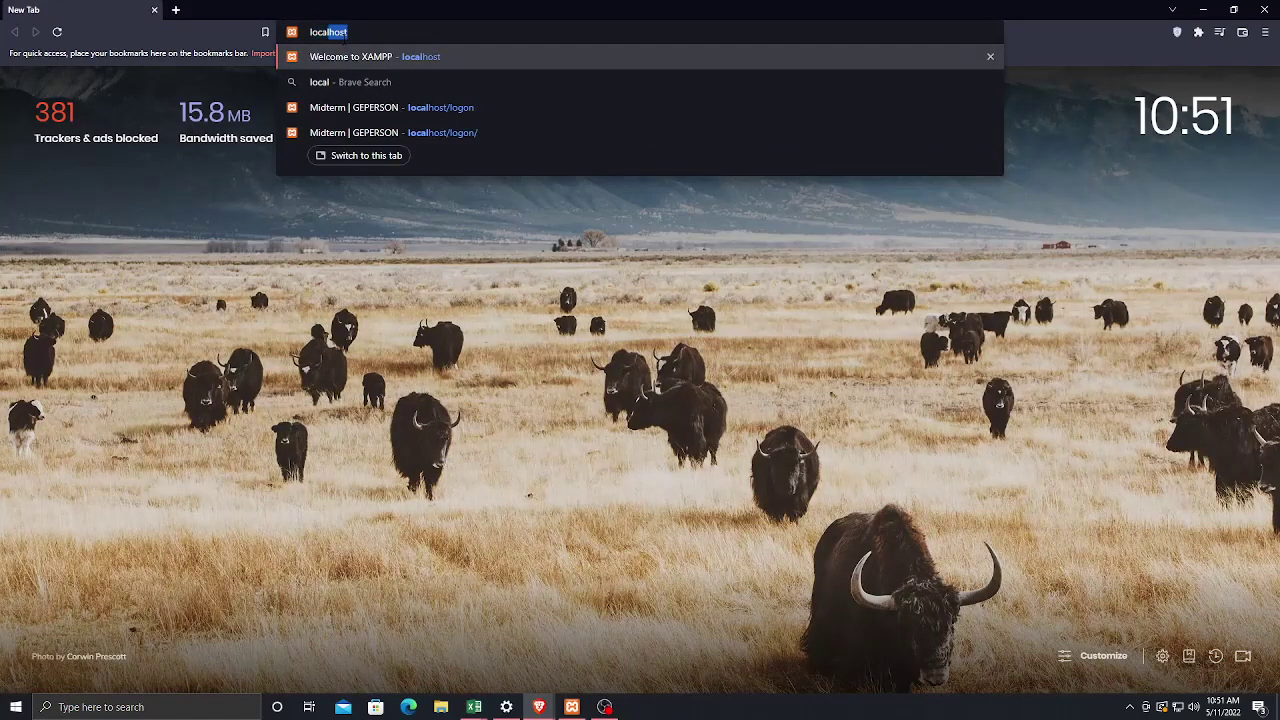
pyautogui.write('host/log')
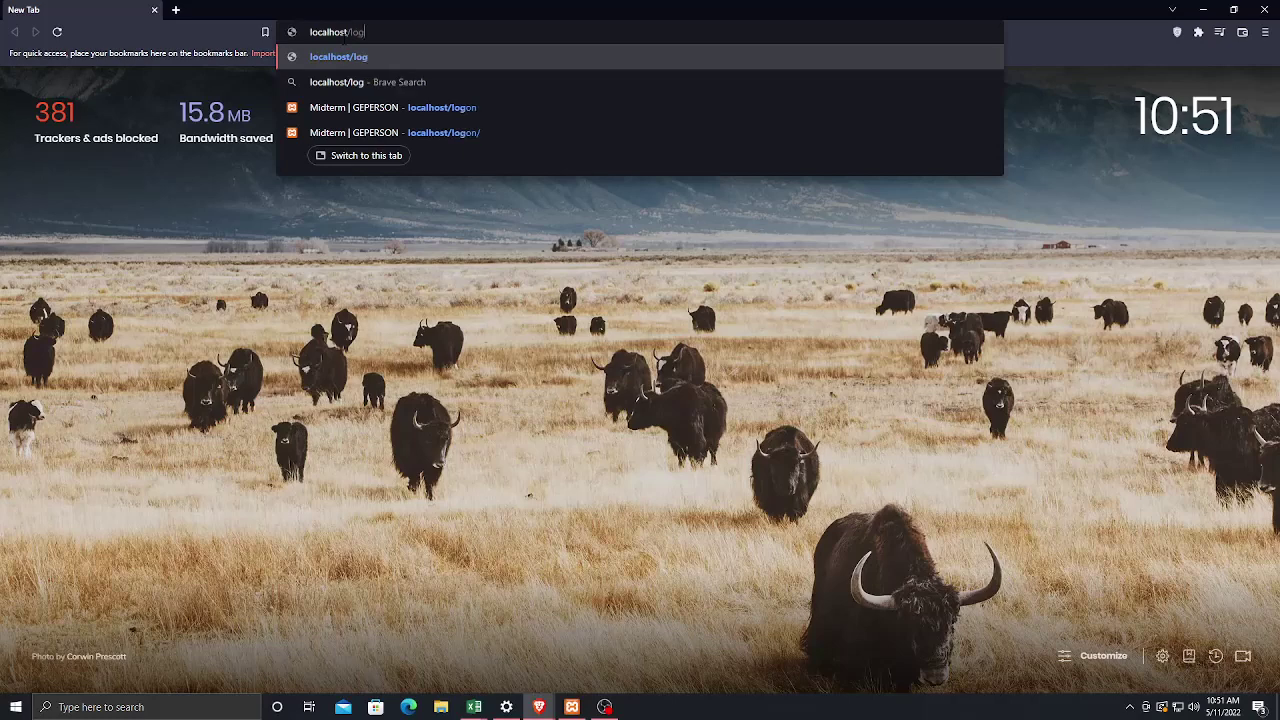
pyautogui.write('on')
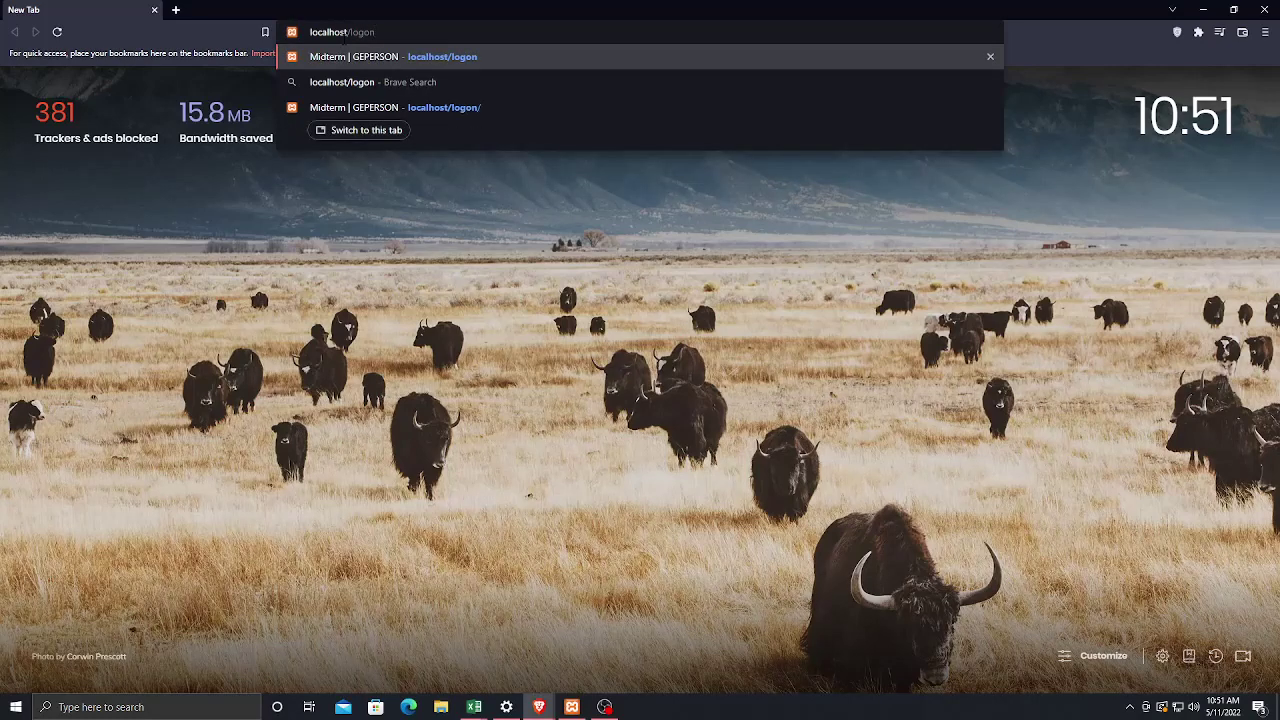
pyautogui.press('Return')
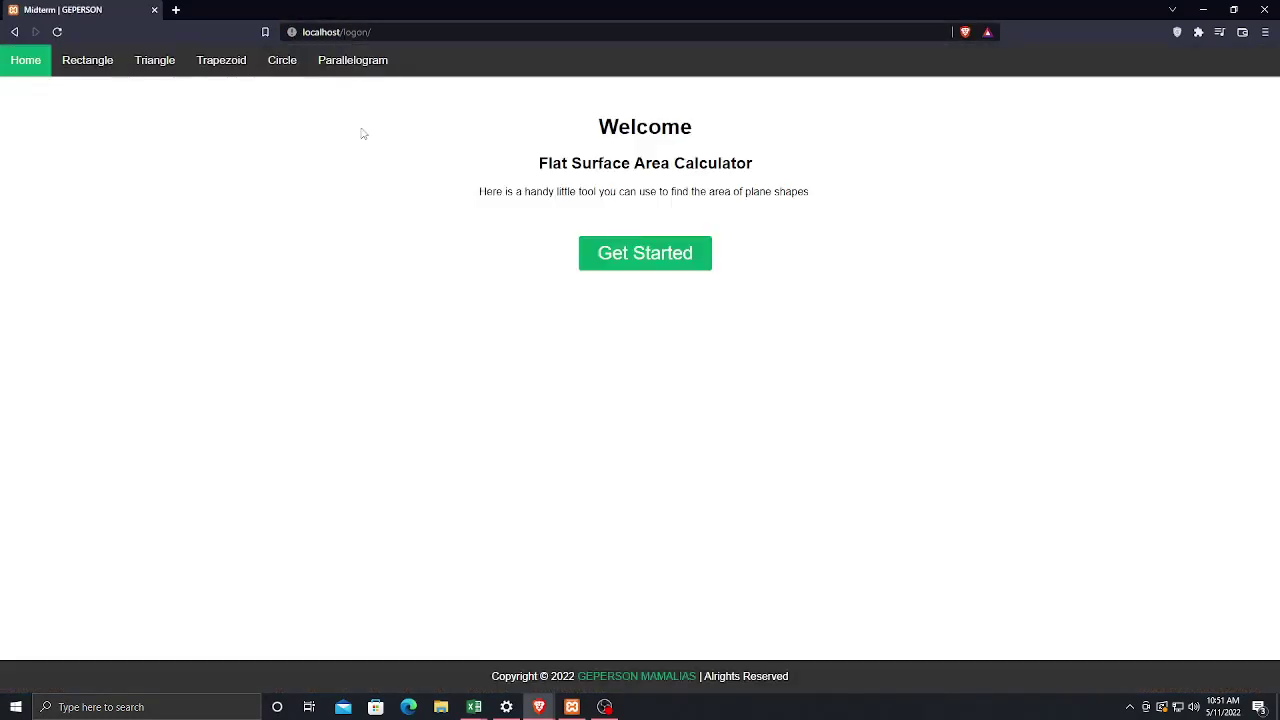
# Step: Visit the Rectangle, Triangle, Trapezoid, Circle and Parallelogram pages, then open the login form
pyautogui.click(88, 72)
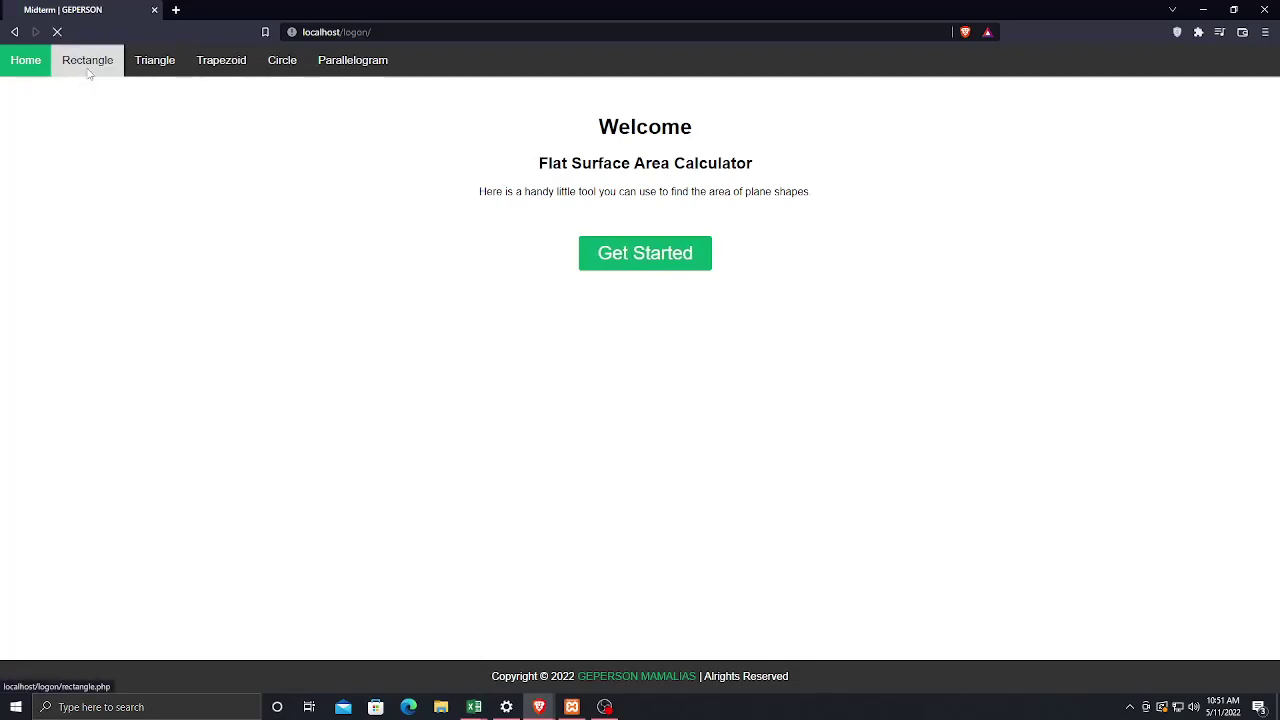
pyautogui.click(166, 70)
pyautogui.click(219, 68)
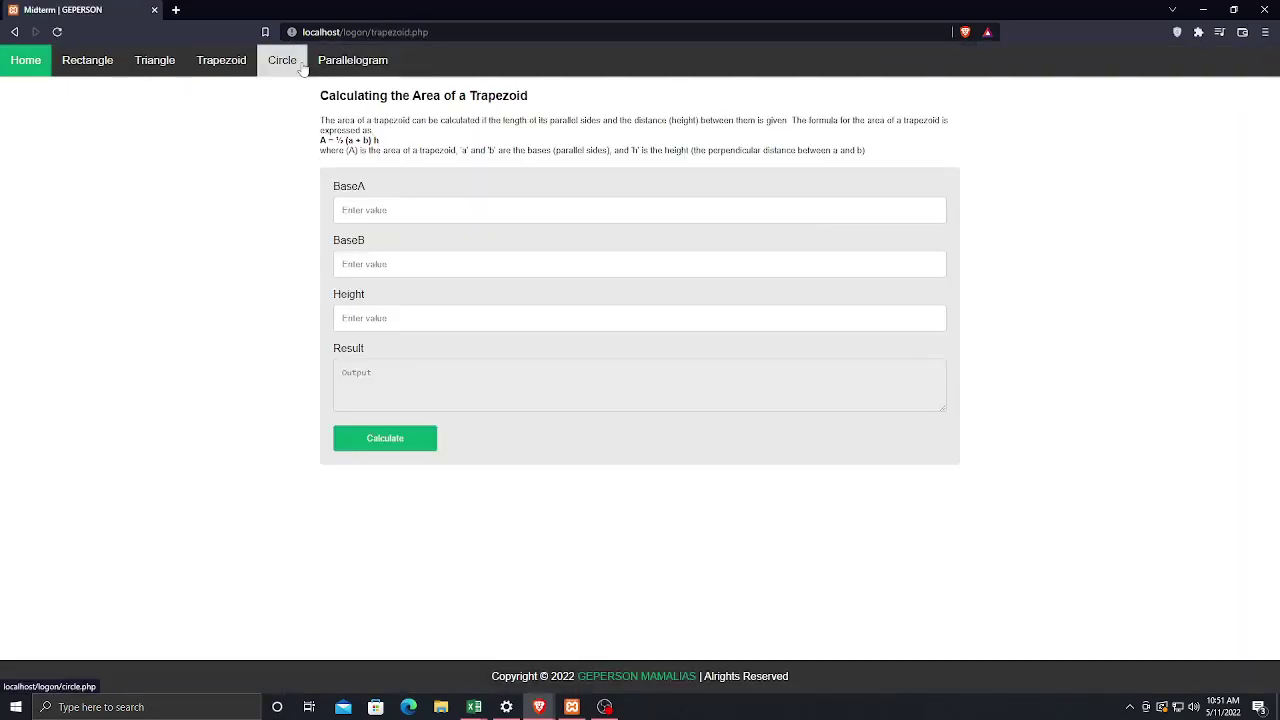
pyautogui.click(300, 65)
pyautogui.click(360, 60)
pyautogui.click(25, 60)
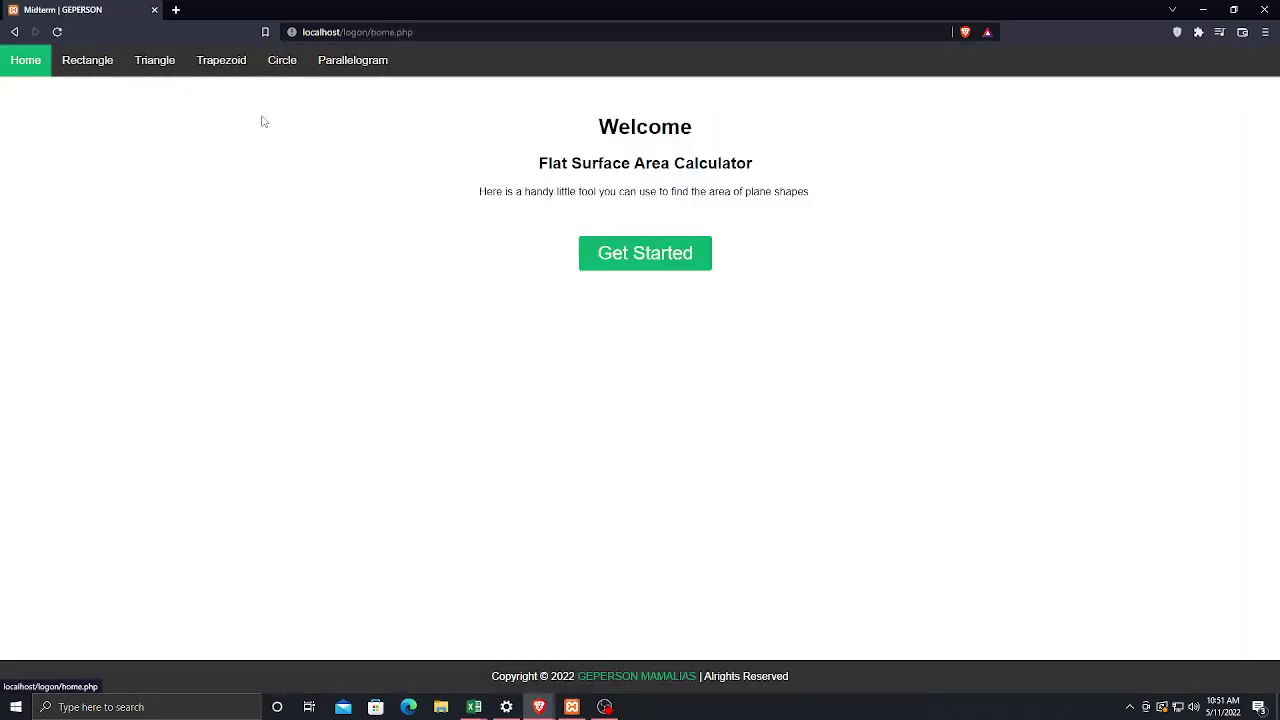
pyautogui.click(644, 255)
pyautogui.click(537, 240)
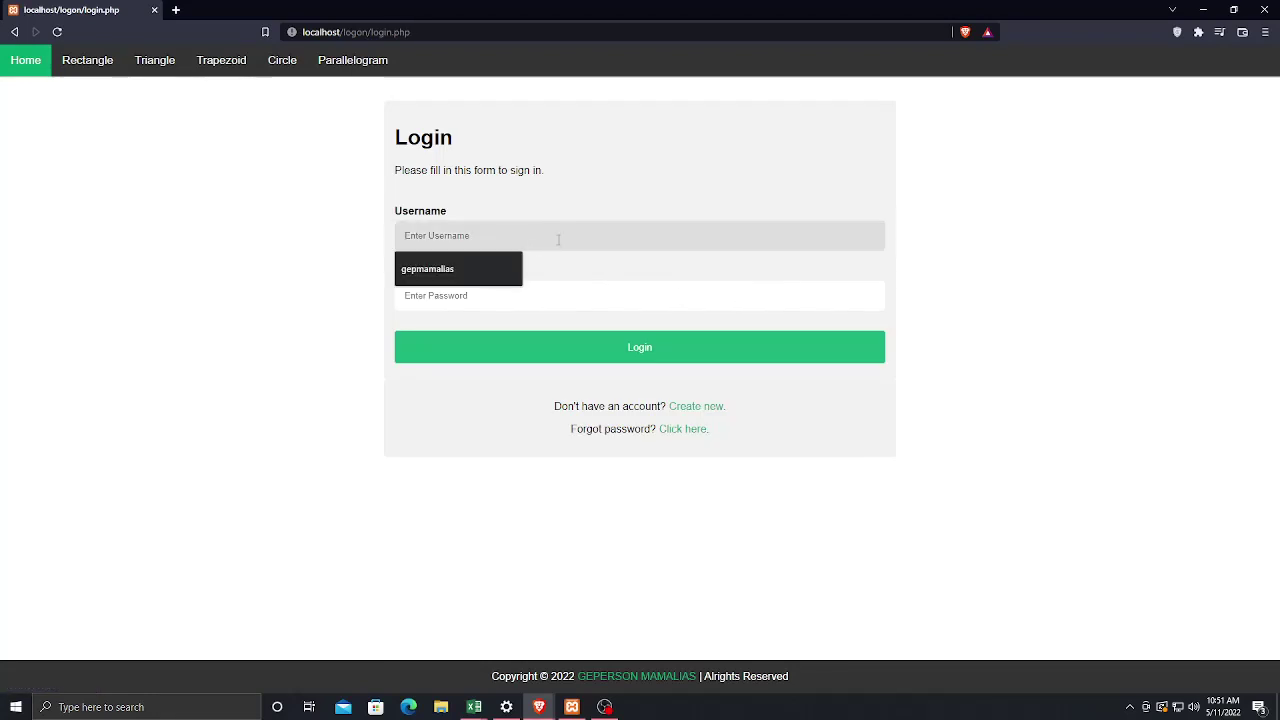
# Step: Try logging in with the saved username and a password, declining to save it
pyautogui.click(434, 270)
pyautogui.click(451, 293)
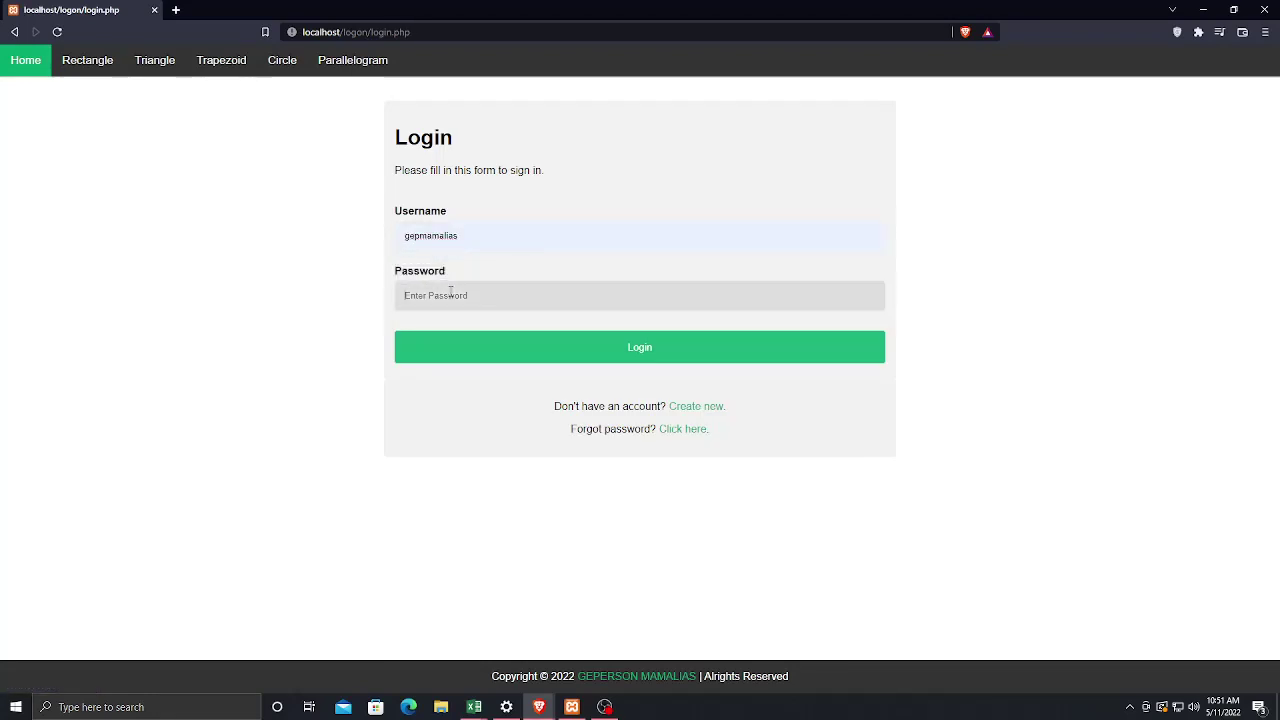
pyautogui.write('123')
pyautogui.click(669, 350)
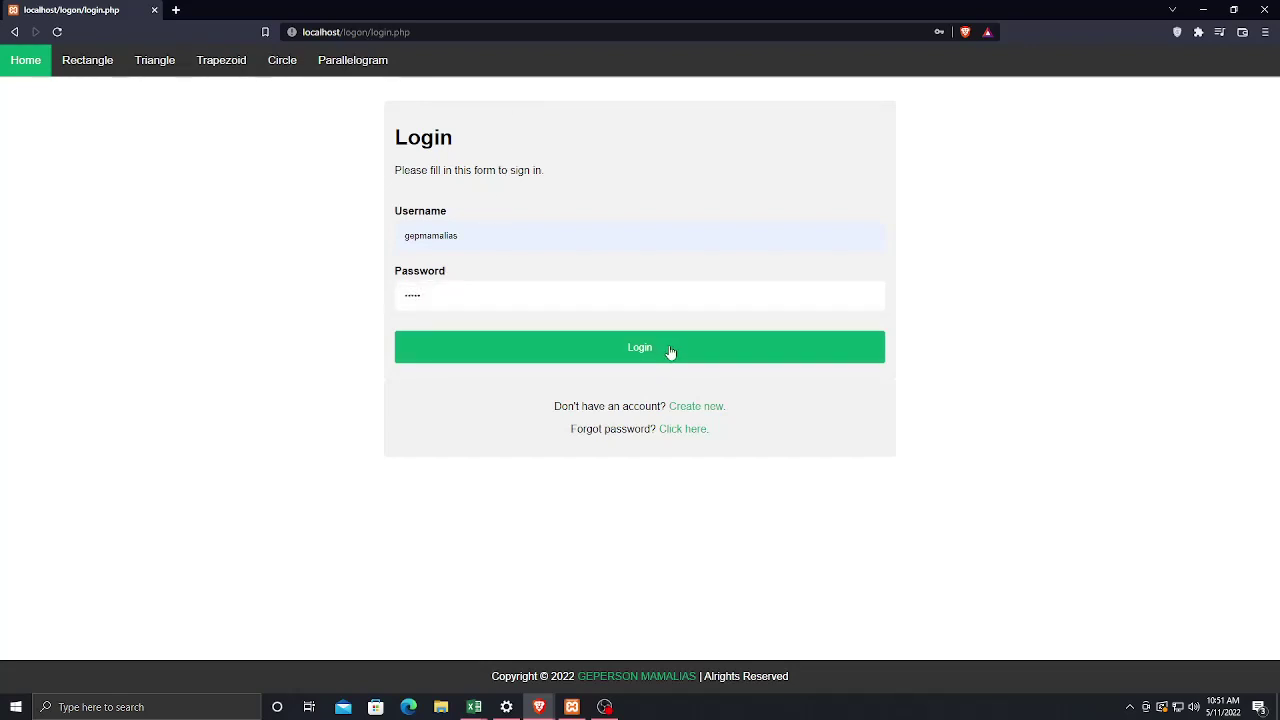
pyautogui.click(966, 146)
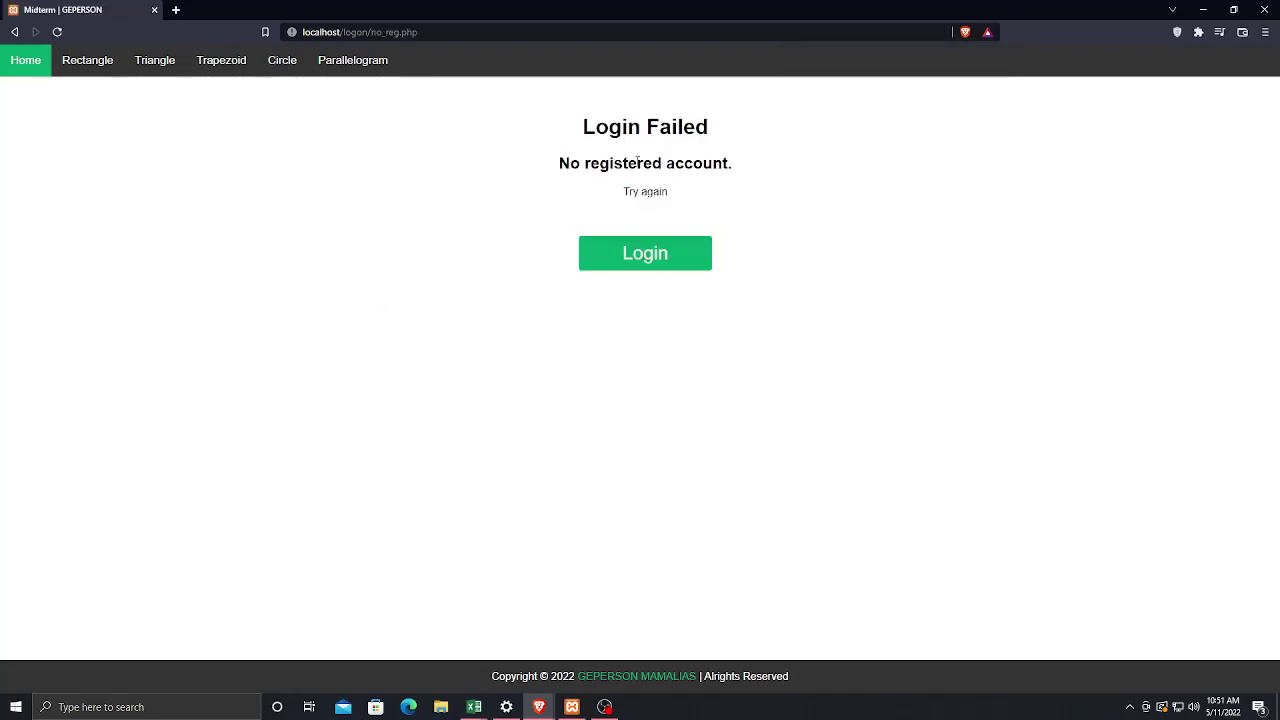
# Step: Highlight the 'No registered account.' error, then return to the login form
pyautogui.moveTo(584, 125); pyautogui.dragTo(745, 153)
pyautogui.click(769, 200)
pyautogui.moveTo(552, 165); pyautogui.dragTo(782, 166)
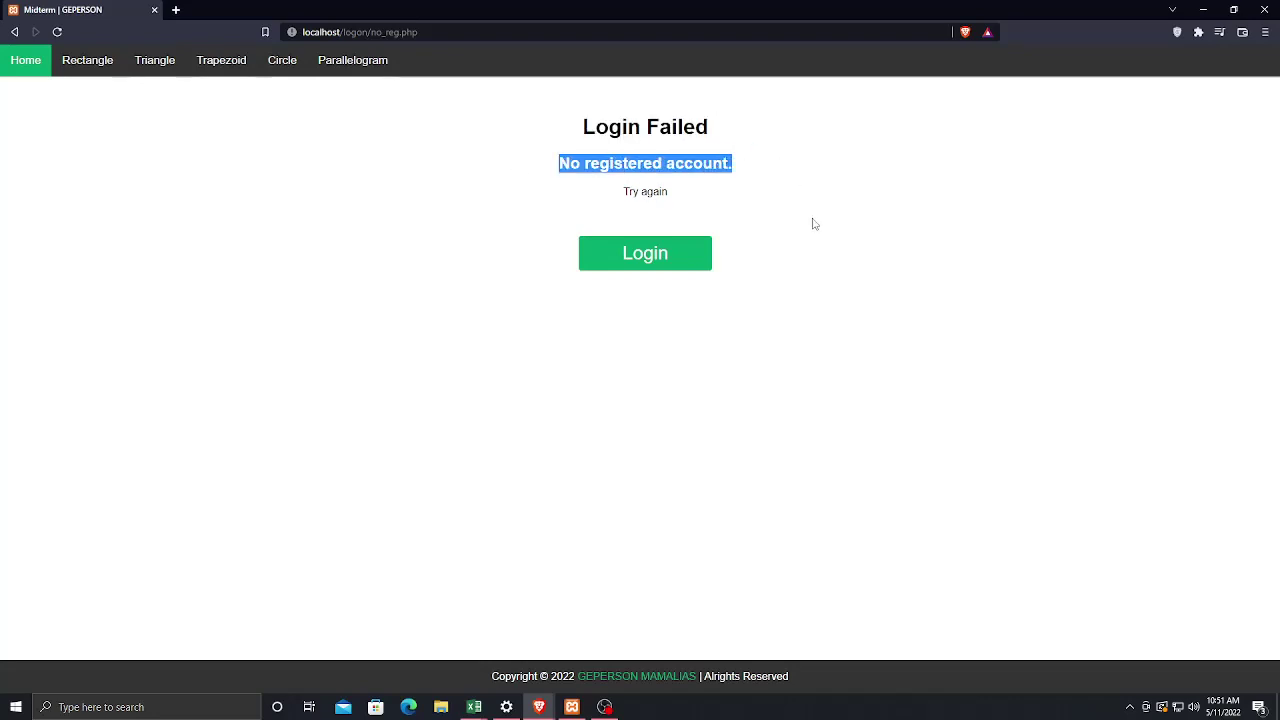
pyautogui.click(663, 254)
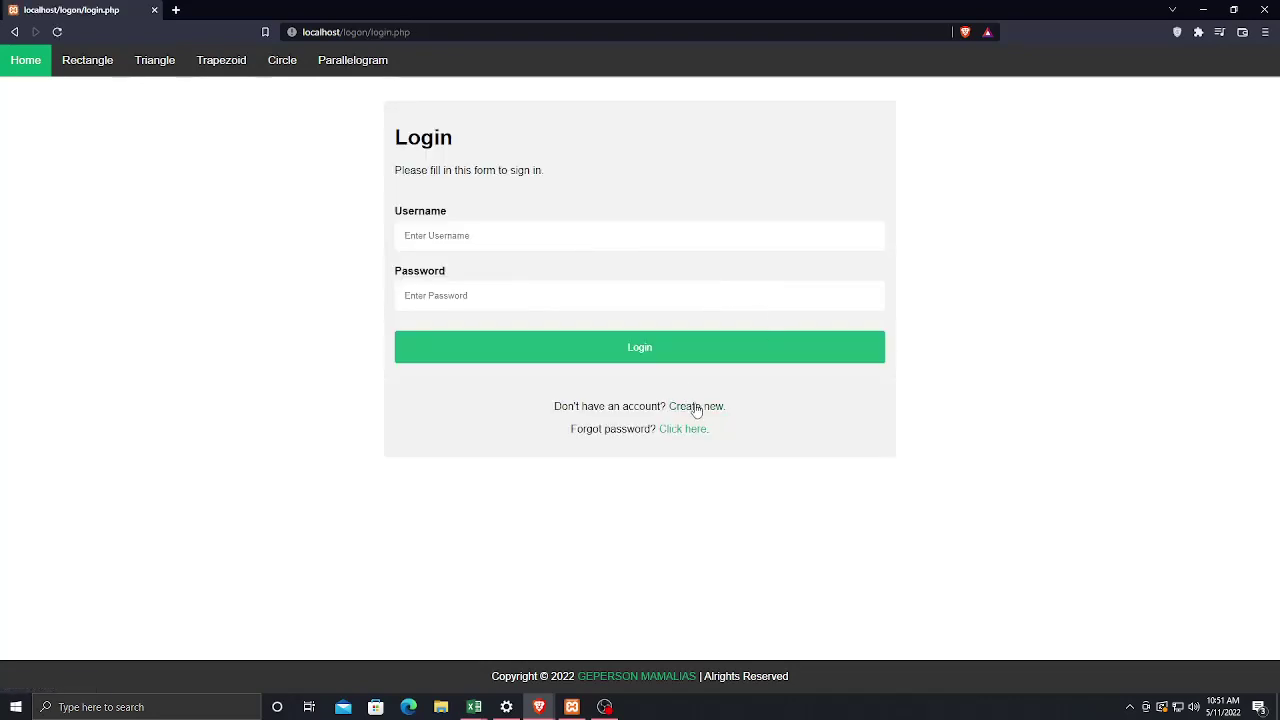
# Step: Fill the registration form with the new user's name, username, e-mail and password
pyautogui.click(697, 407)
pyautogui.click(670, 234)
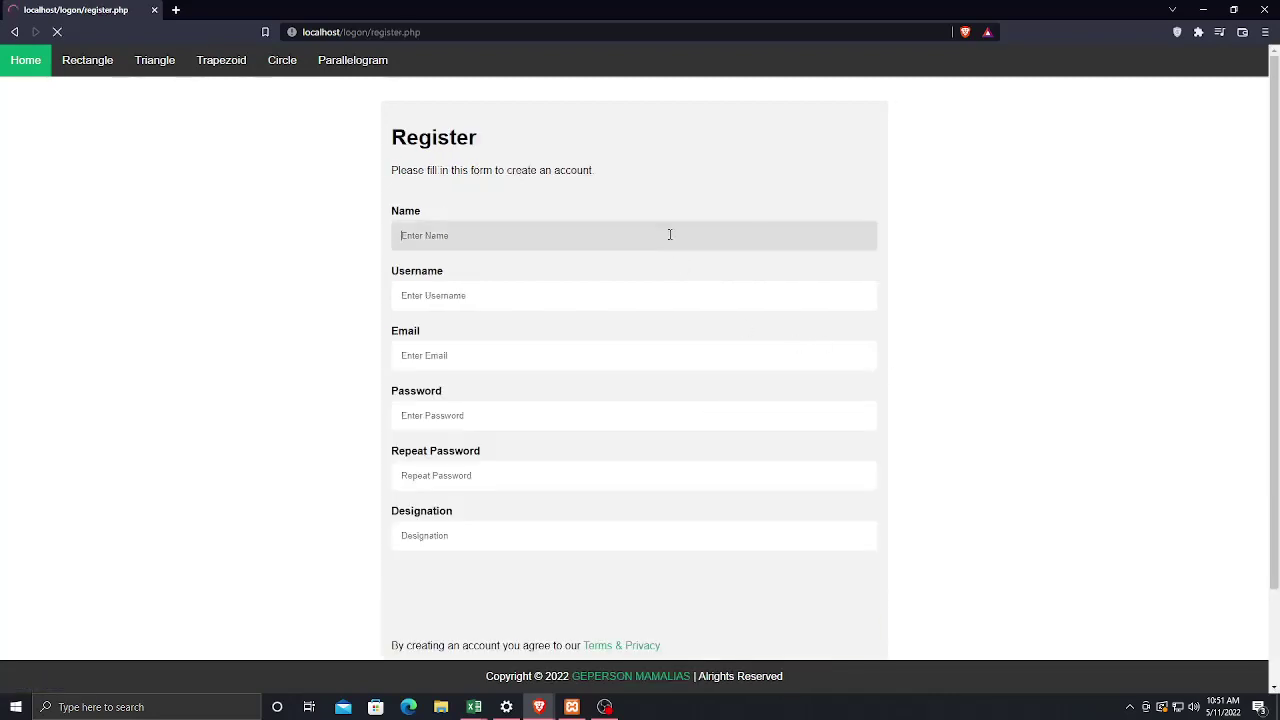
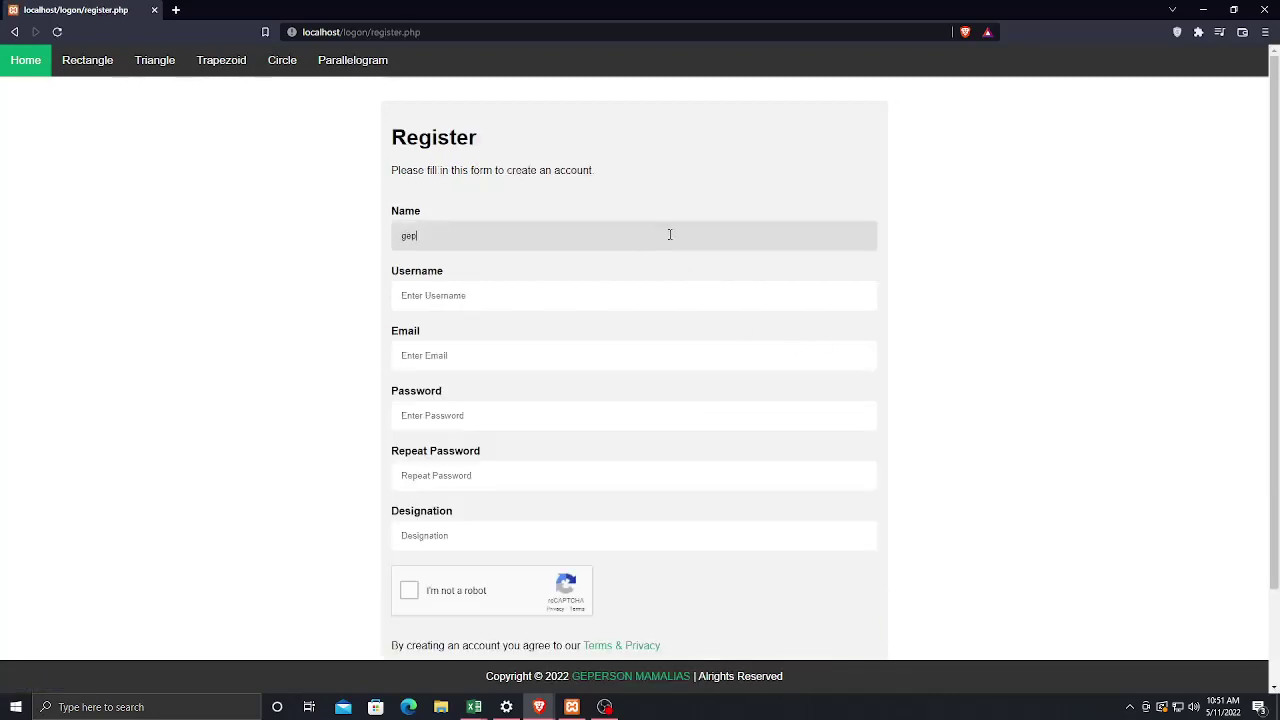
pyautogui.press('Tab')
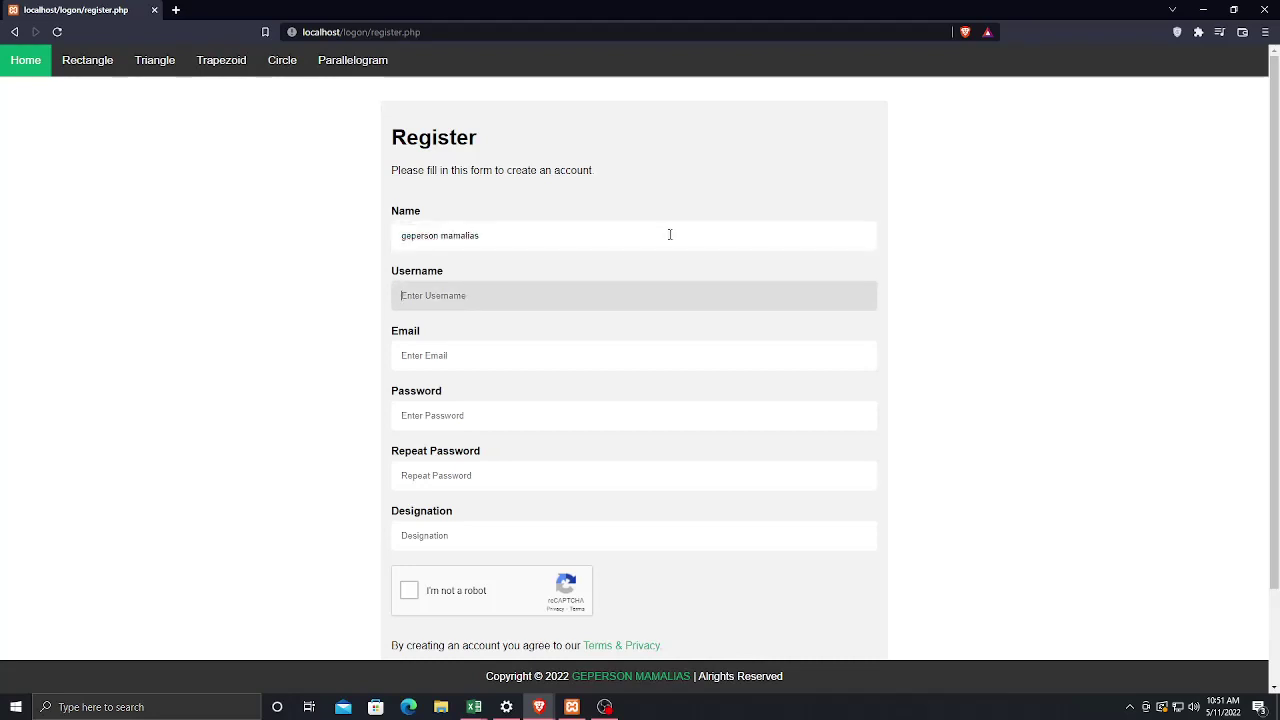
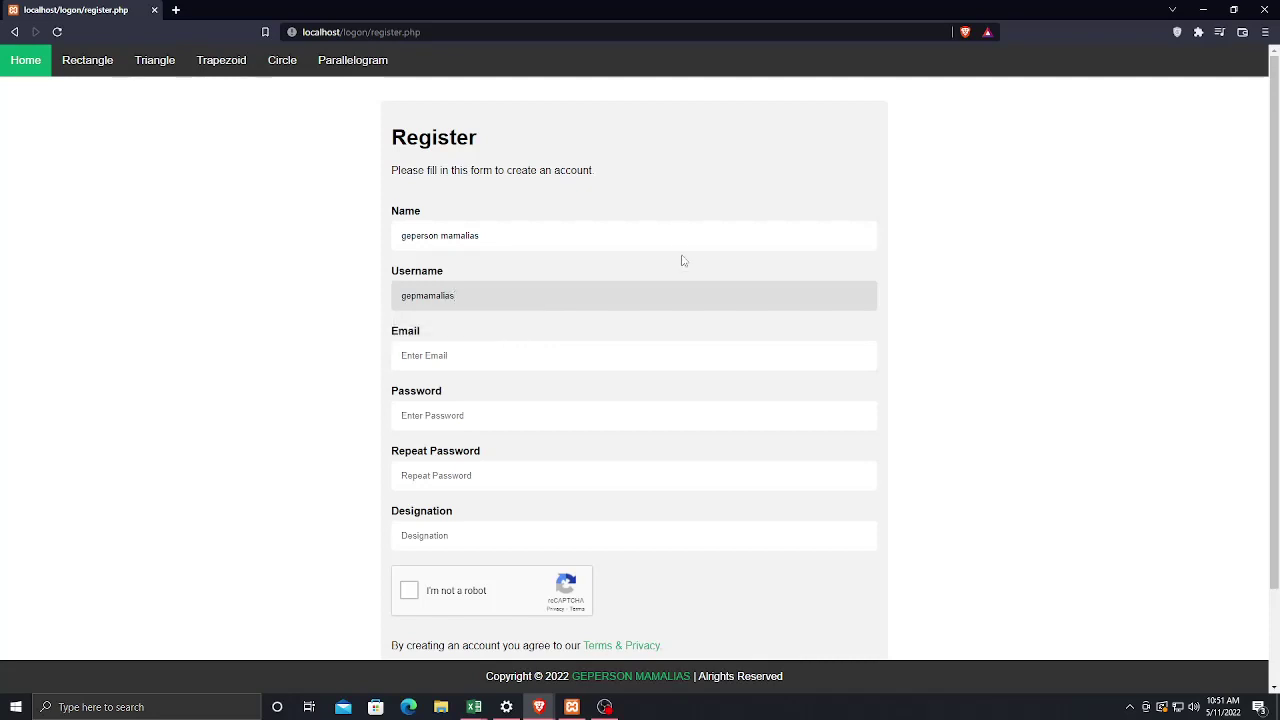
pyautogui.click(647, 347)
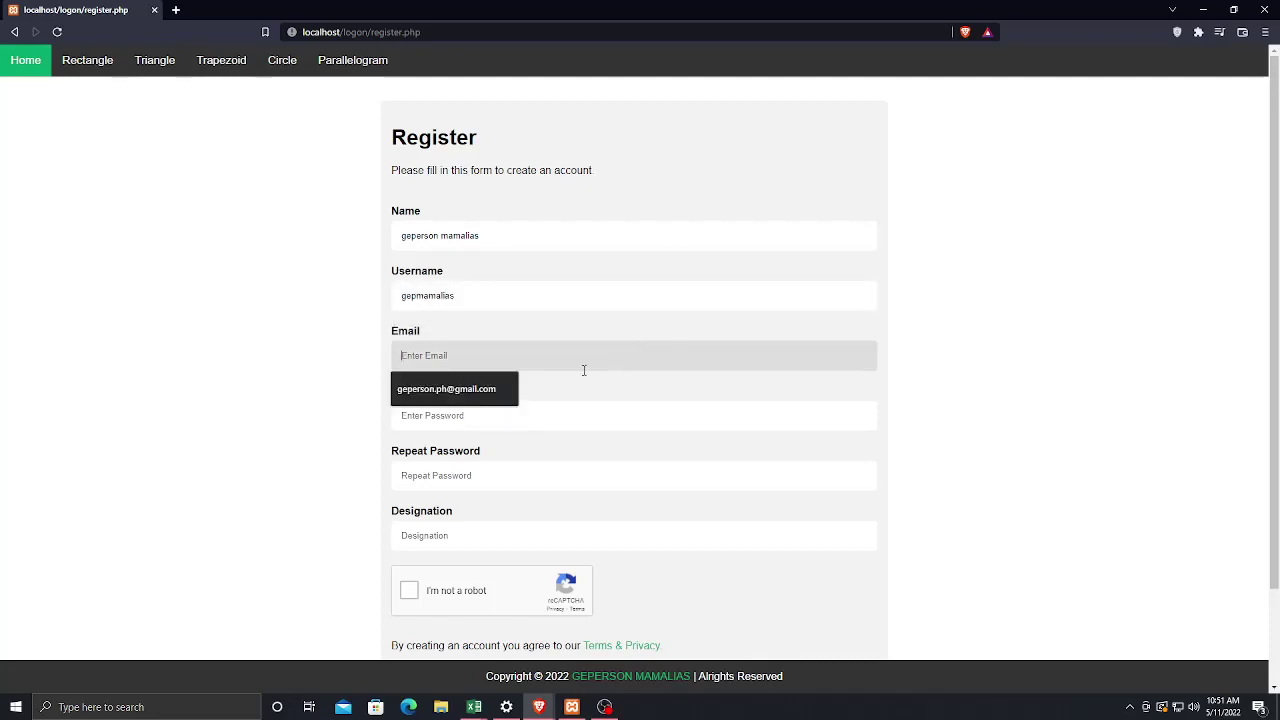
pyautogui.click(470, 389)
pyautogui.click(466, 415)
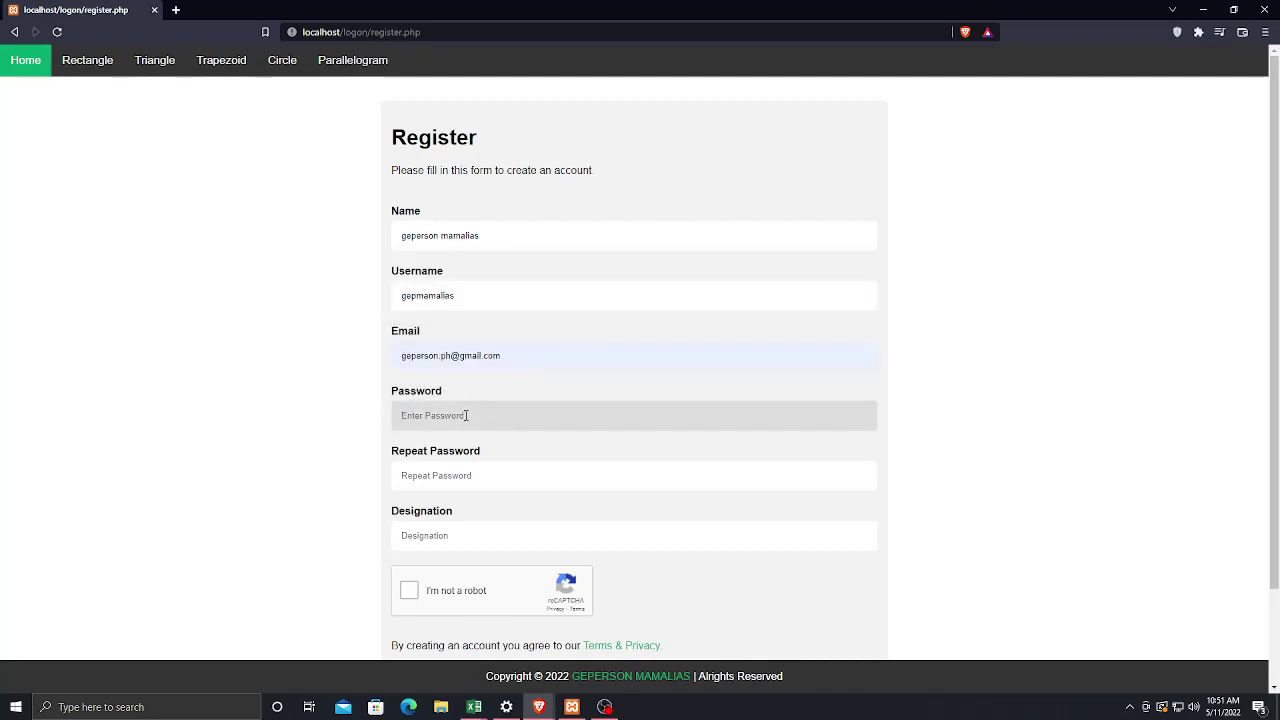
pyautogui.write('g')
pyautogui.click(542, 467)
pyautogui.write('g')
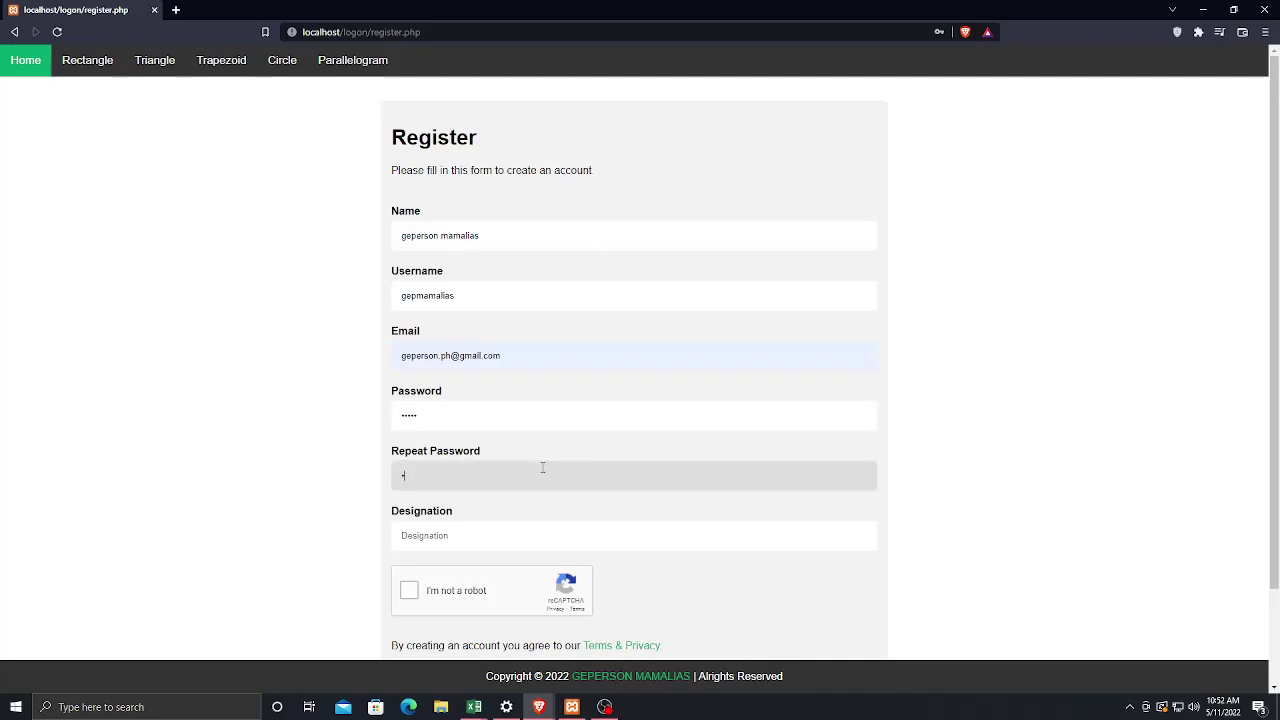
pyautogui.write('epma')
pyautogui.click(441, 538)
pyautogui.write('user')
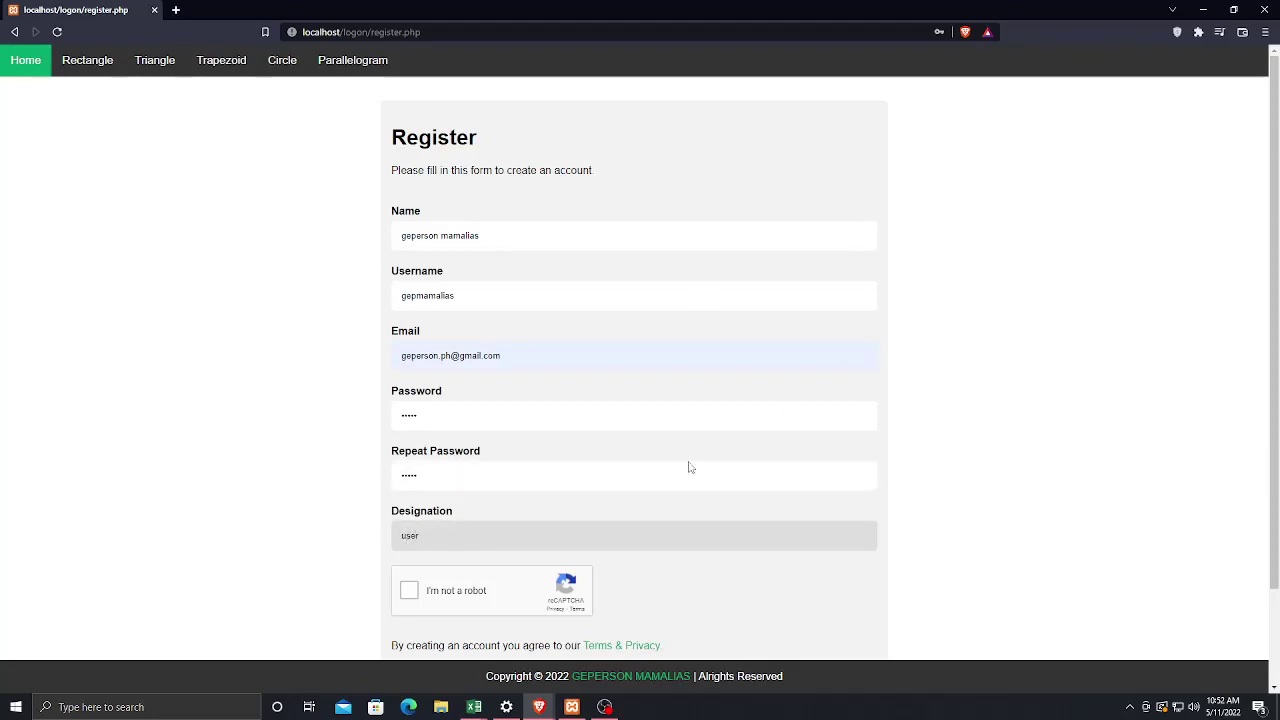
# Step: Pass the reCAPTCHA by selecting the three taxi images, then submit the registration
pyautogui.click(410, 591)
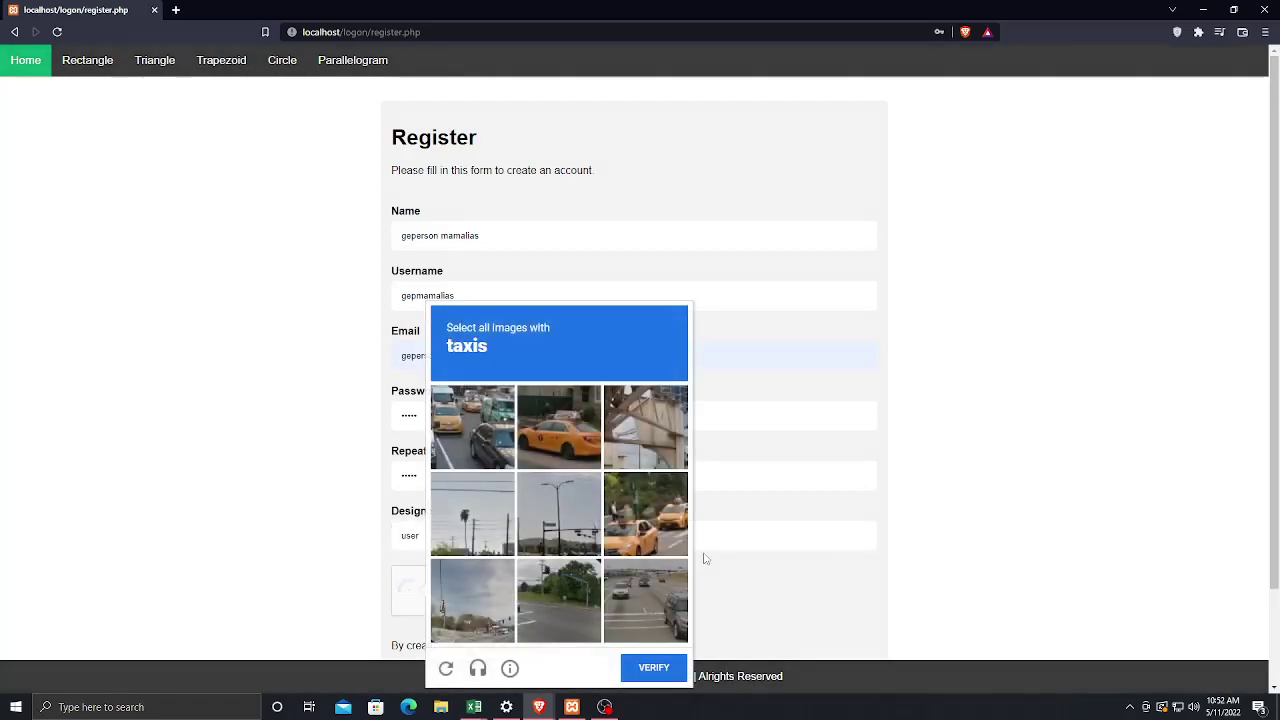
pyautogui.click(559, 446)
pyautogui.click(482, 442)
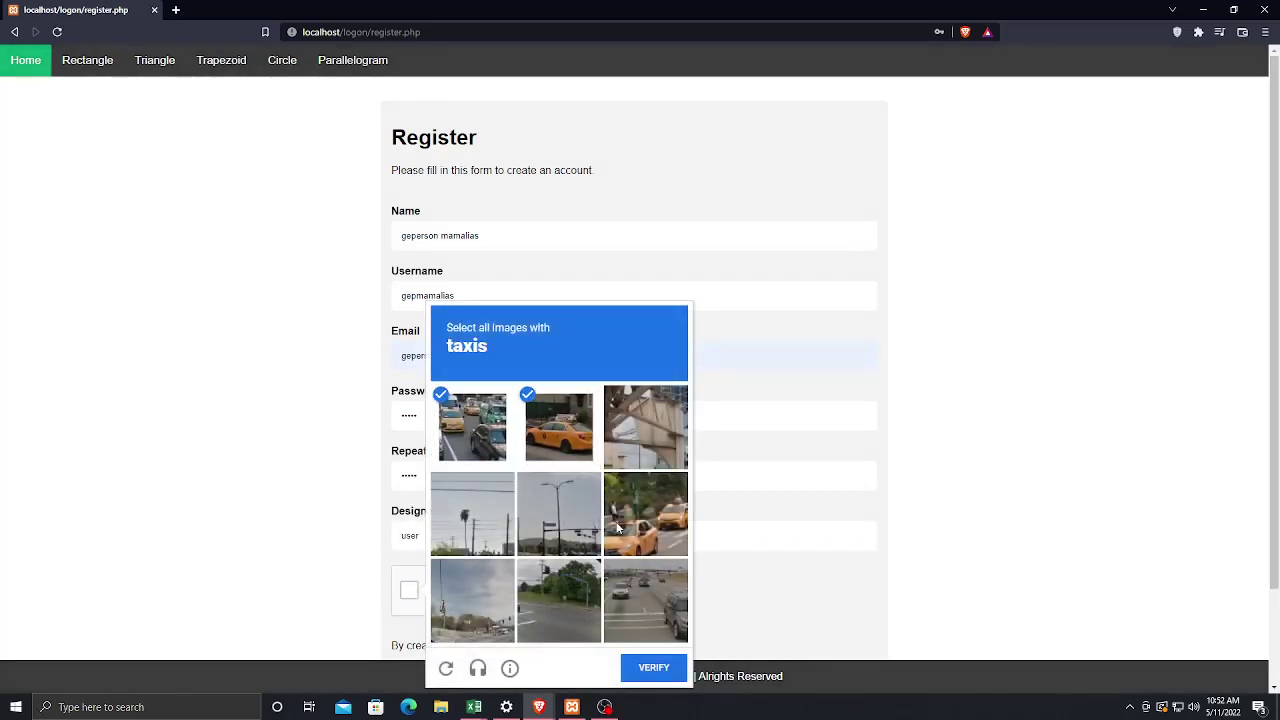
pyautogui.click(622, 528)
pyautogui.click(655, 668)
pyautogui.scroll(-2, 826, 566)
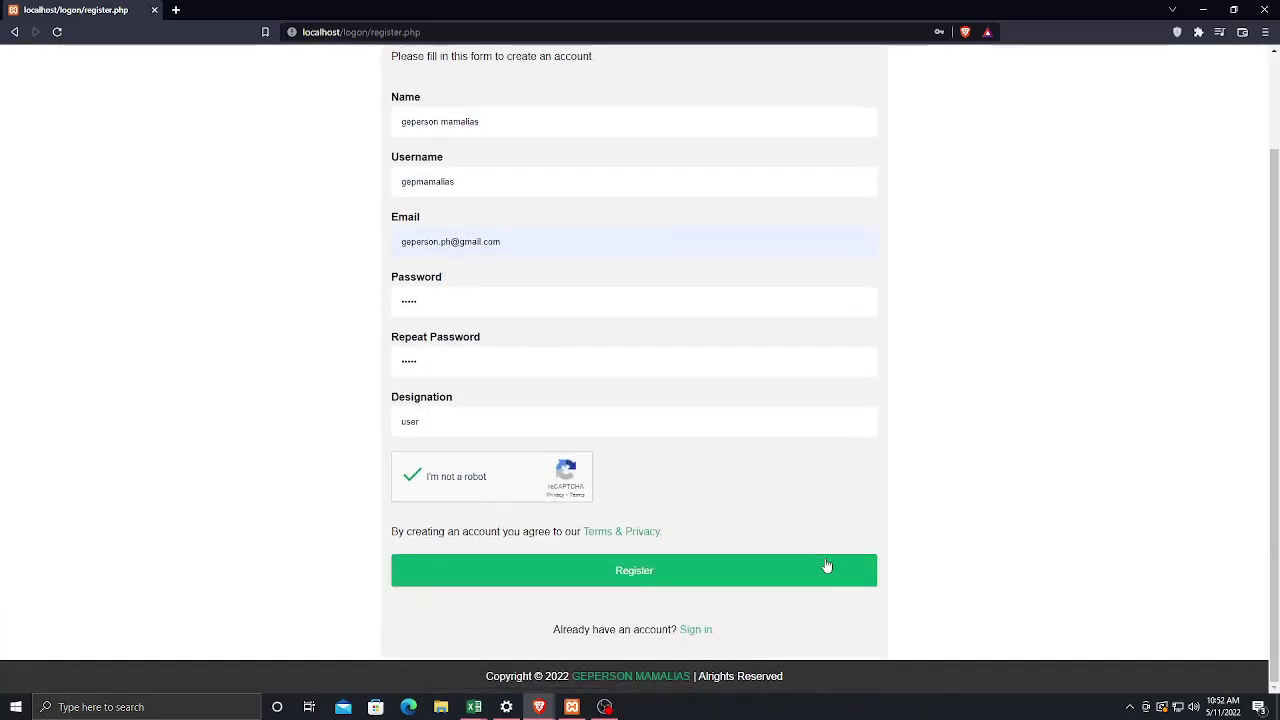
pyautogui.click(632, 572)
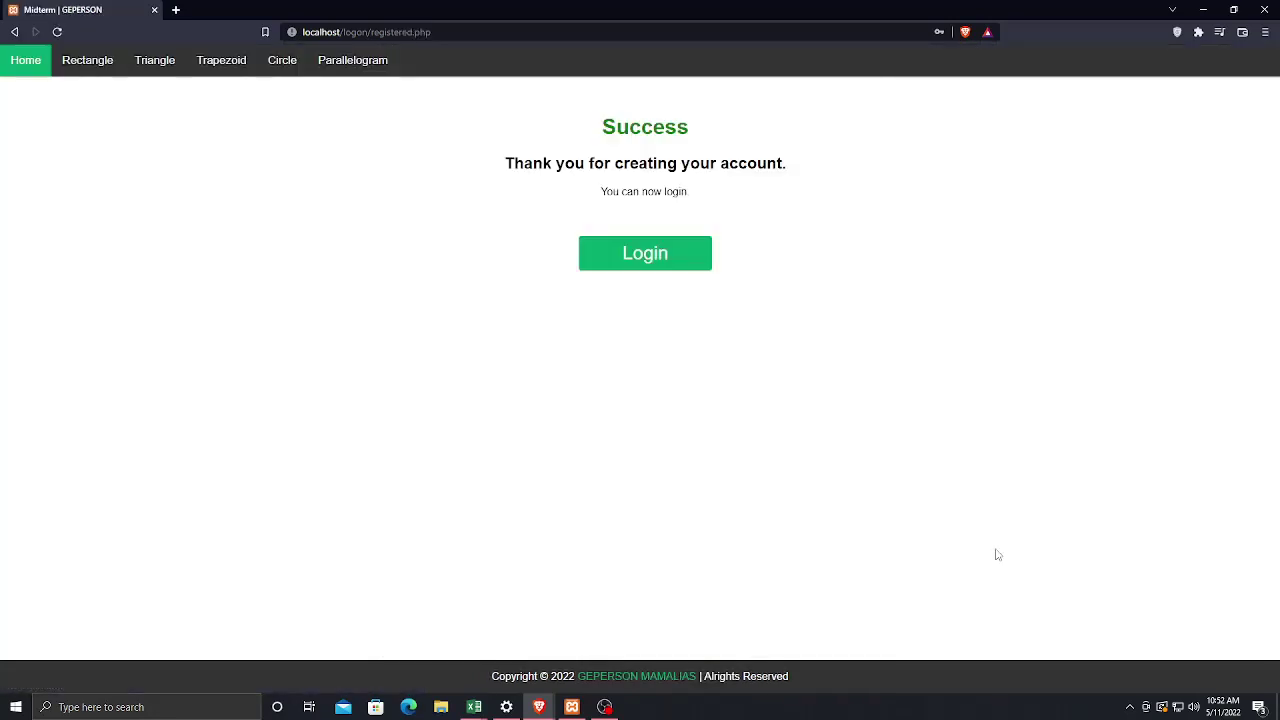
# Step: Log in with the newly registered account using its saved username and password
pyautogui.moveTo(600, 130); pyautogui.dragTo(803, 191)
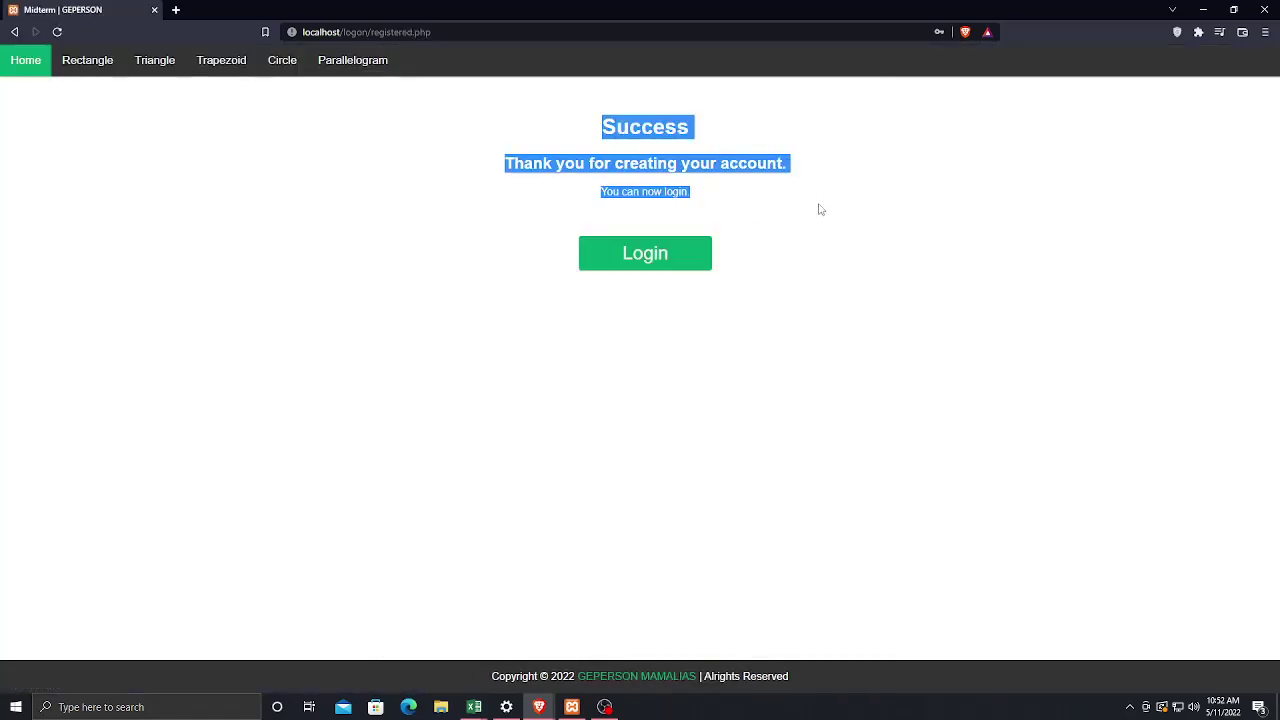
pyautogui.click(686, 188)
pyautogui.tripleClick(686, 190)
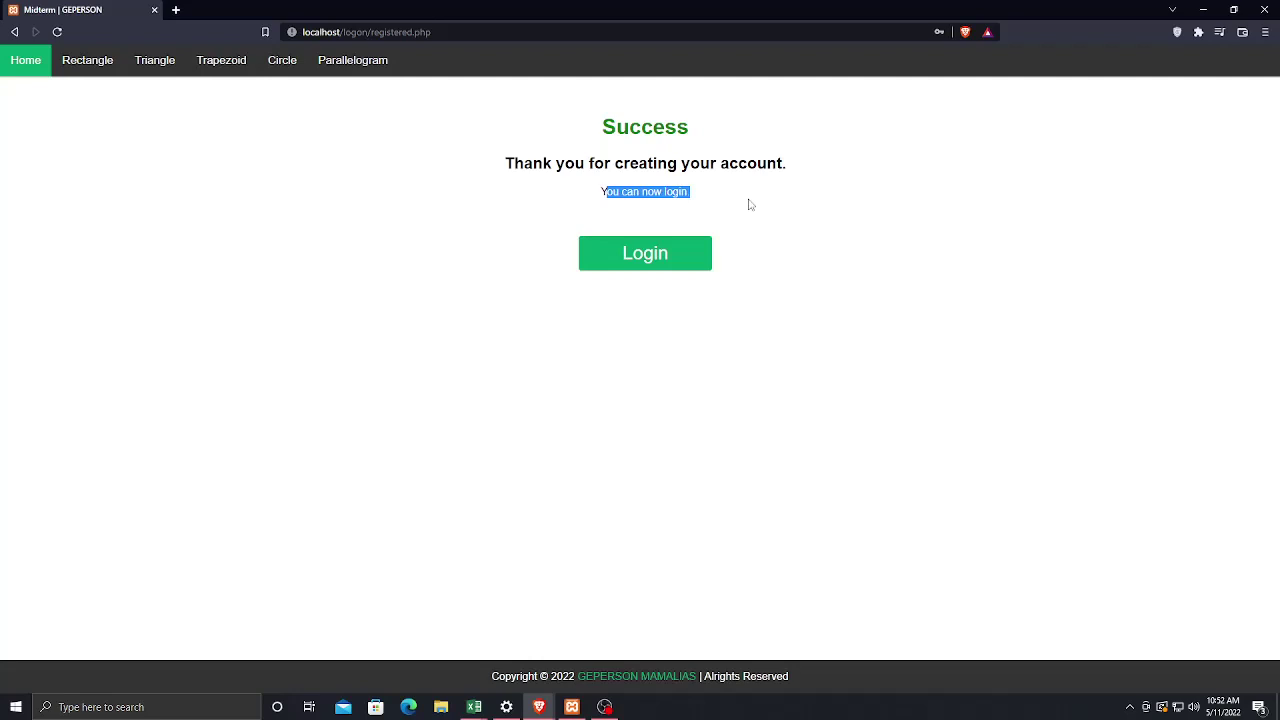
pyautogui.click(670, 254)
pyautogui.click(534, 241)
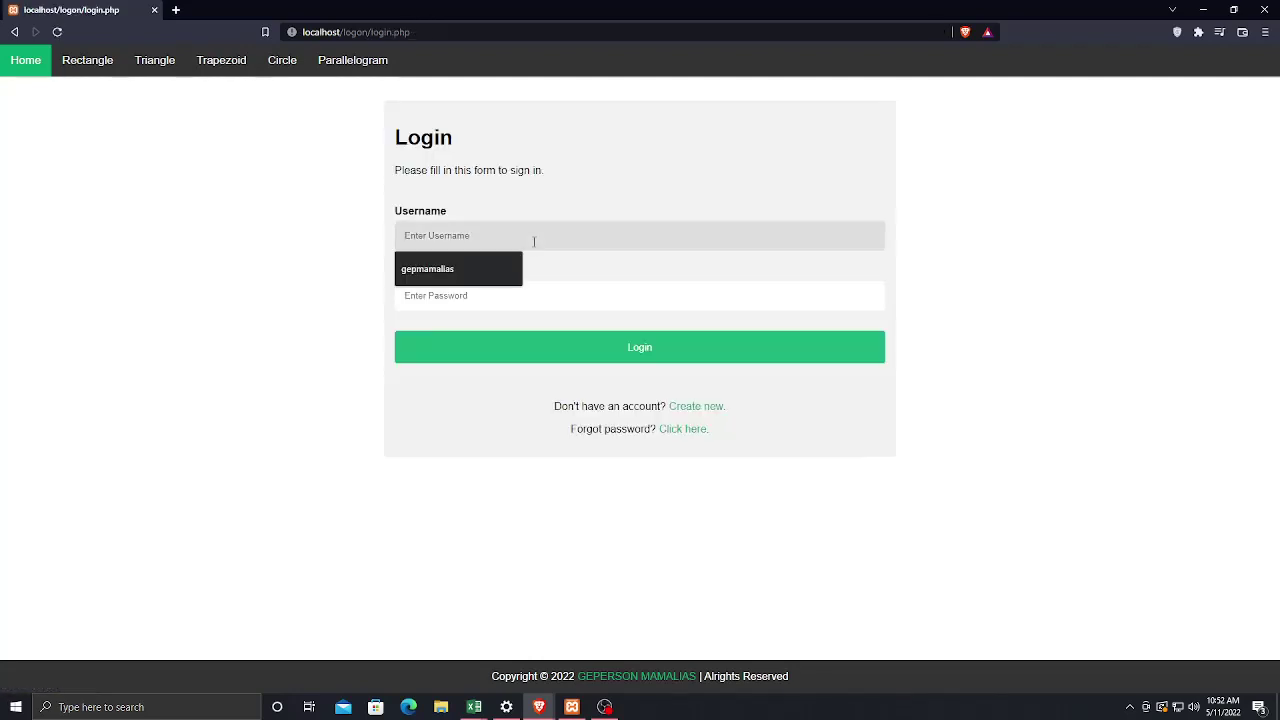
pyautogui.click(449, 270)
pyautogui.click(443, 295)
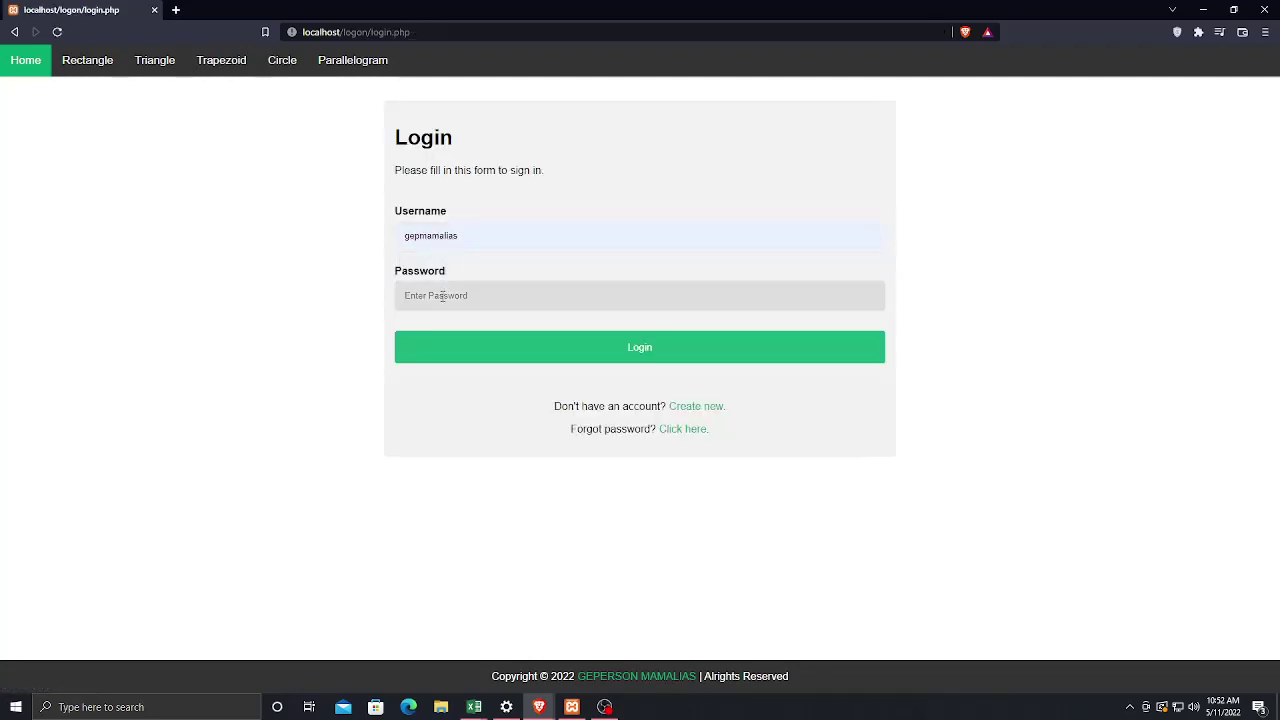
pyautogui.write('12')
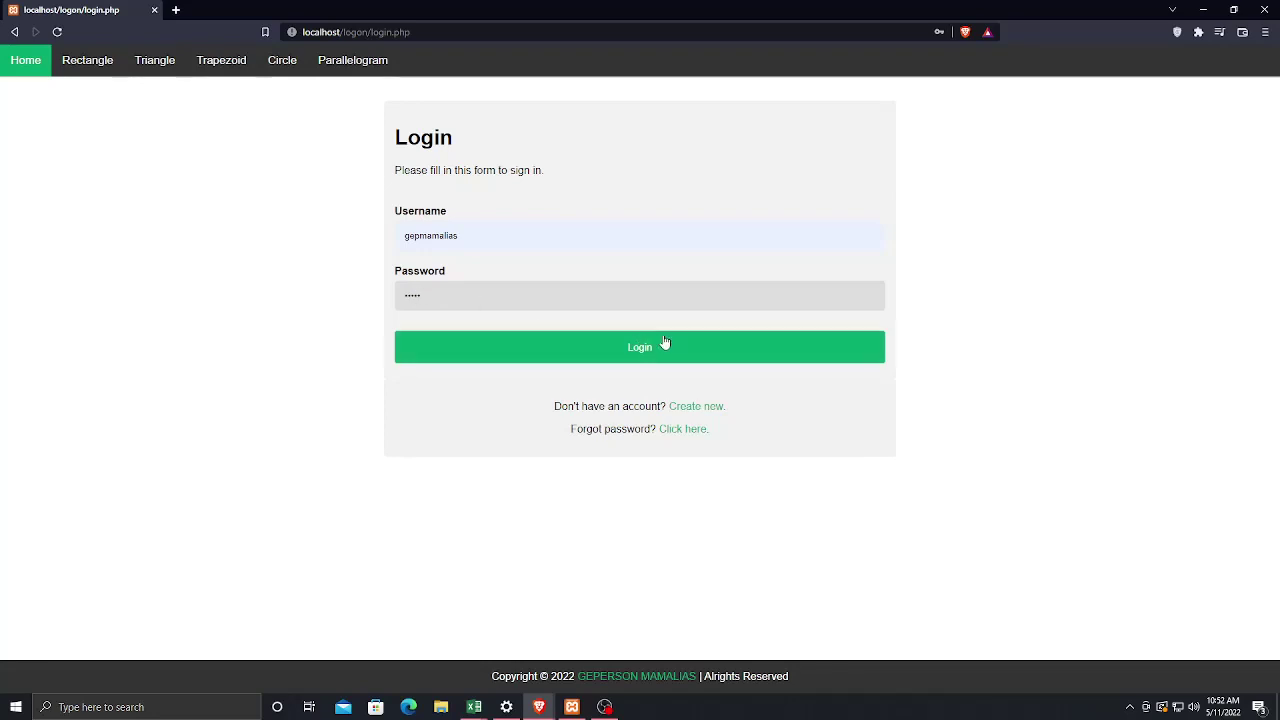
pyautogui.click(658, 352)
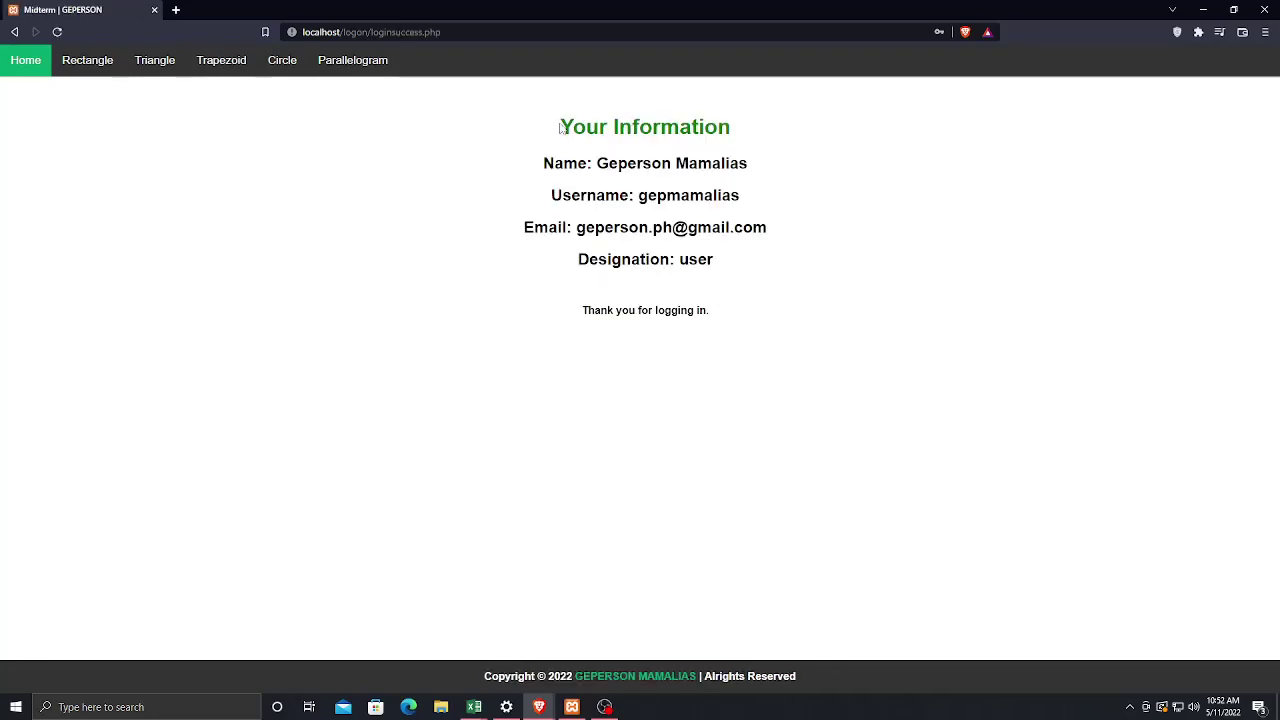
# Step: Review the 'Your Information' details, then return to the login form via Home
pyautogui.moveTo(559, 125)
pyautogui.mouseDown()
pyautogui.moveTo(754, 277)
pyautogui.moveTo(680, 272)
pyautogui.mouseUp()
pyautogui.click(756, 280)
pyautogui.moveTo(770, 229); pyautogui.dragTo(574, 229)
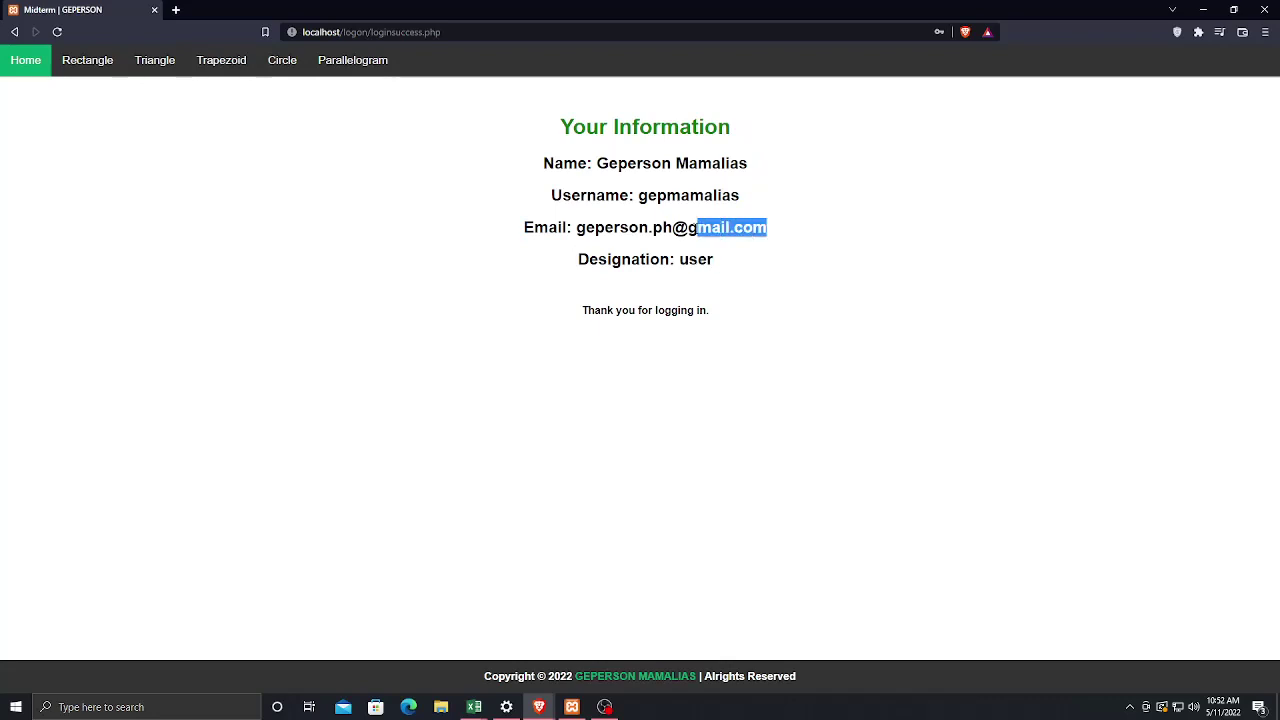
pyautogui.click(681, 325)
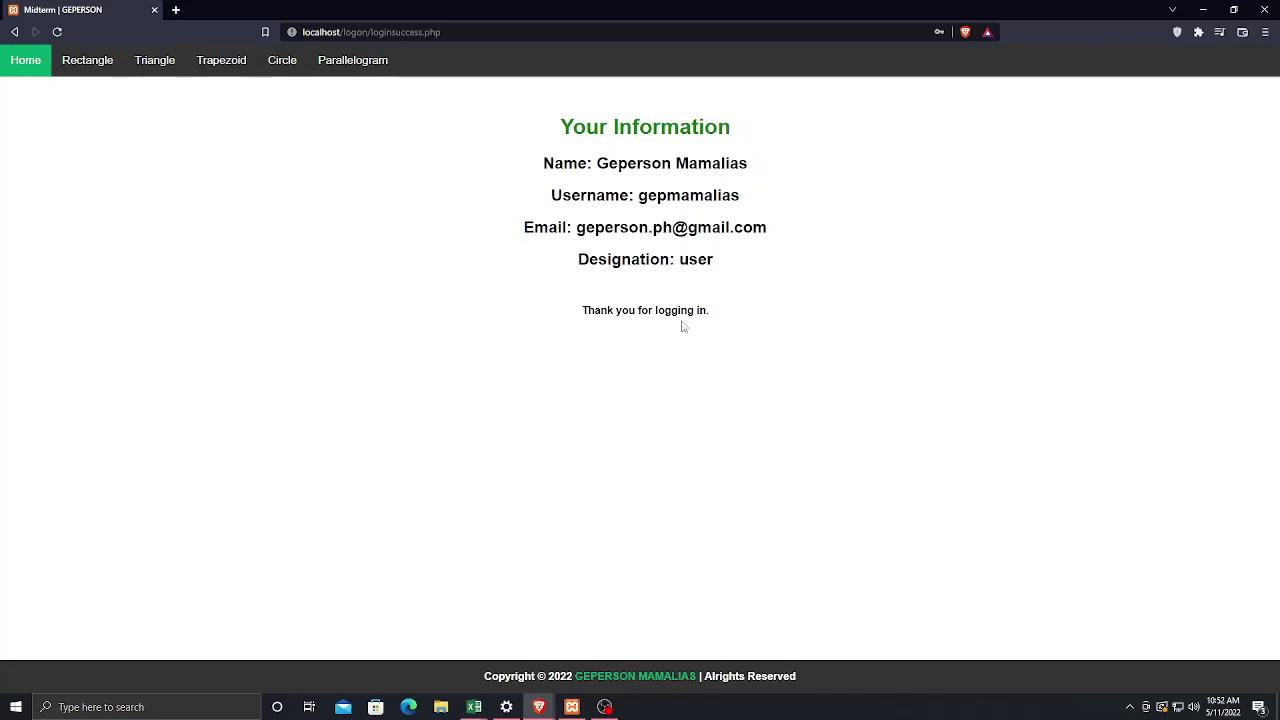
pyautogui.moveTo(581, 310); pyautogui.dragTo(767, 332)
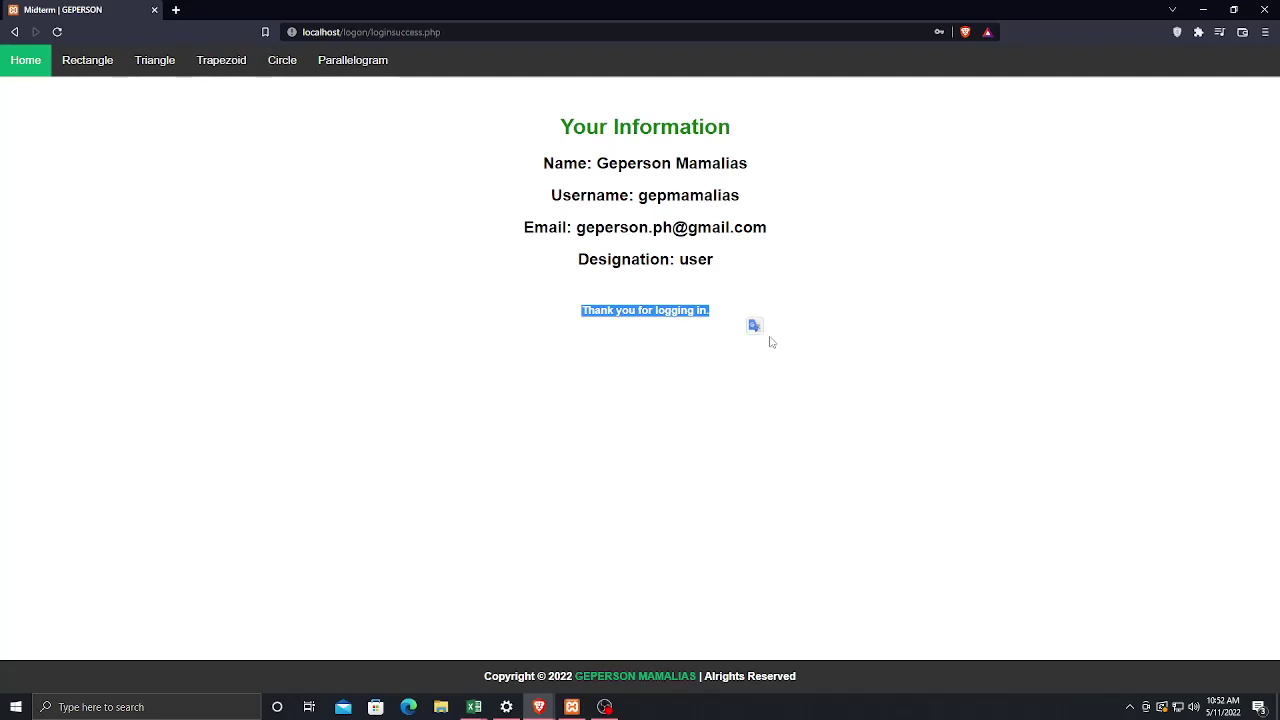
pyautogui.click(716, 312)
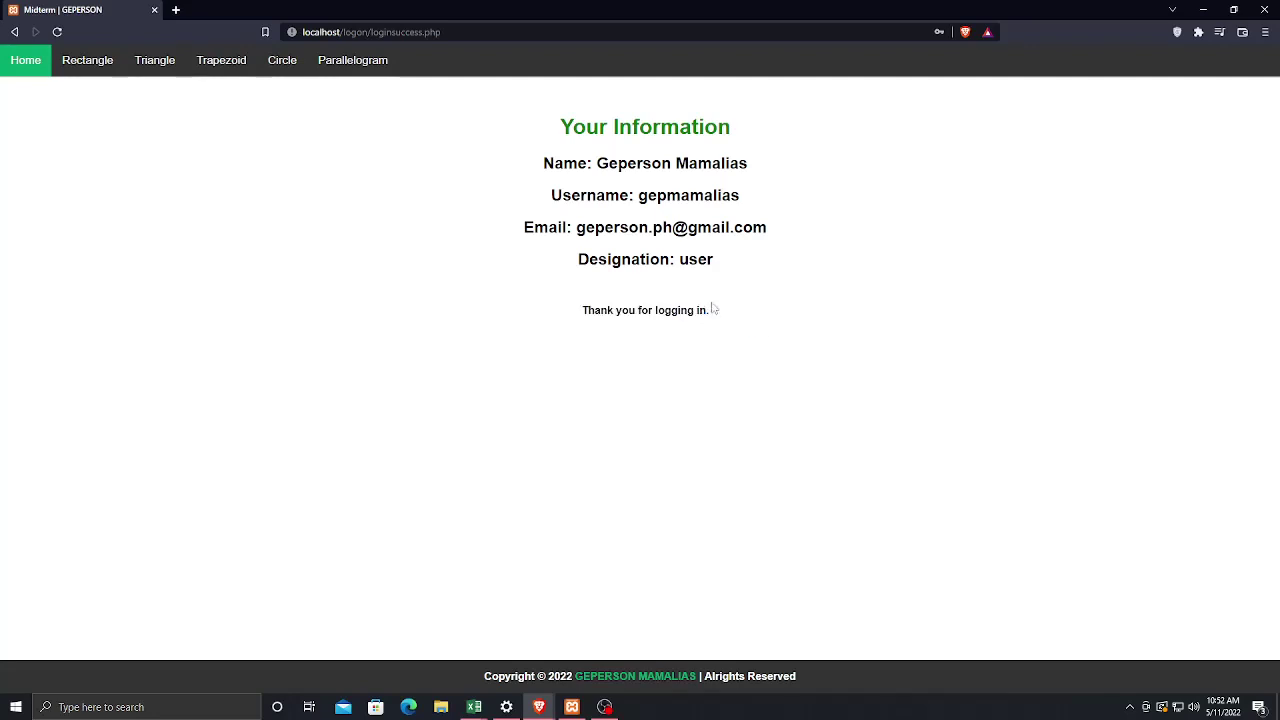
pyautogui.click(20, 73)
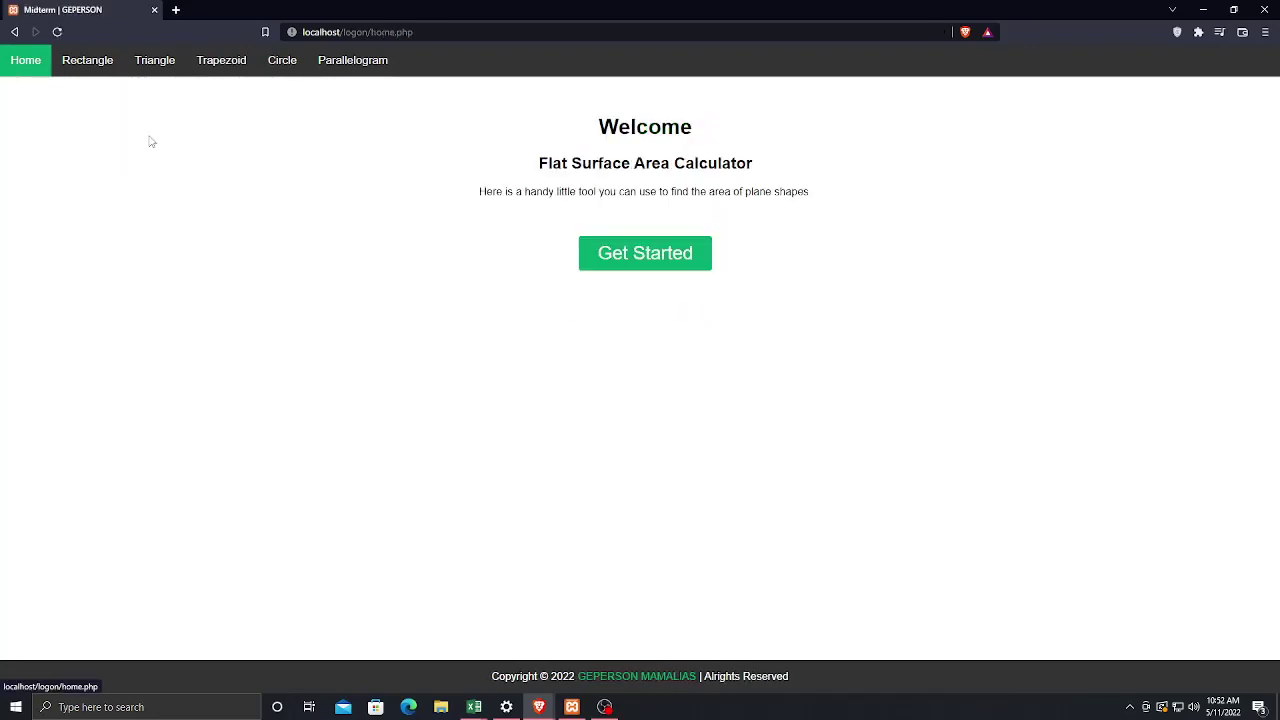
pyautogui.click(666, 262)
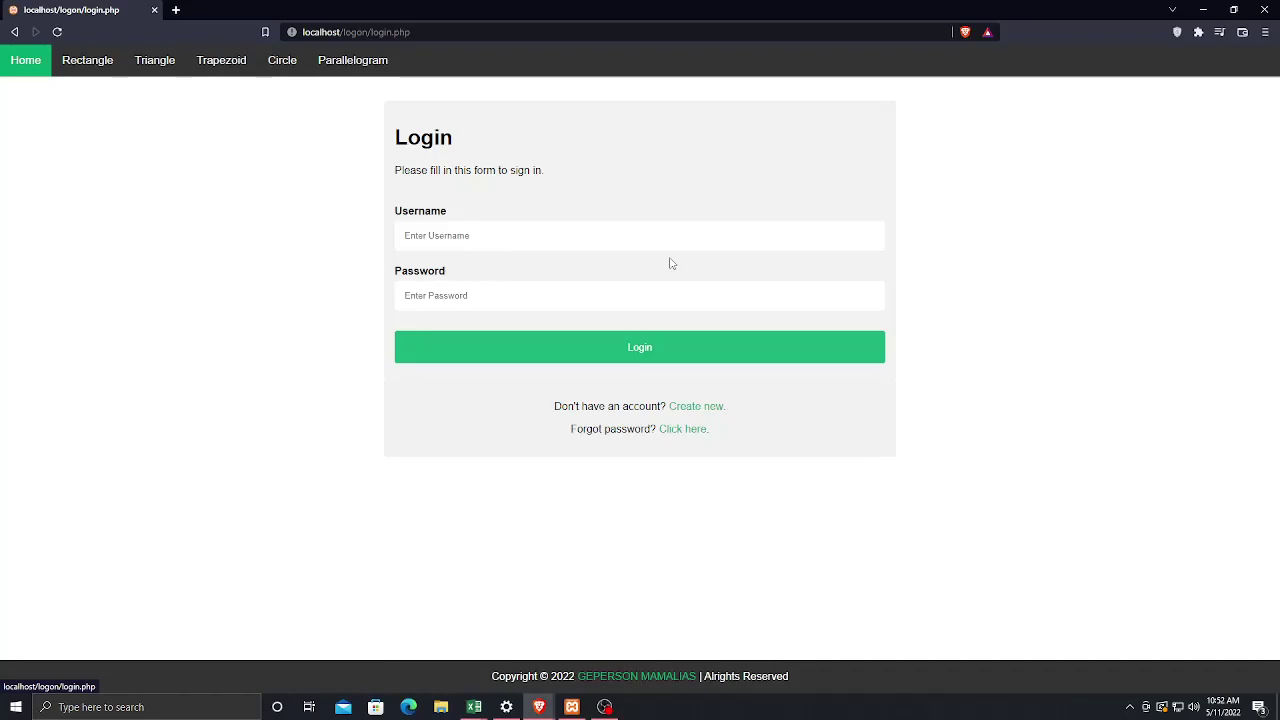
# Step: Fill a new registration form using saved name, username and e-mail, a password, and designation admin
pyautogui.click(703, 412)
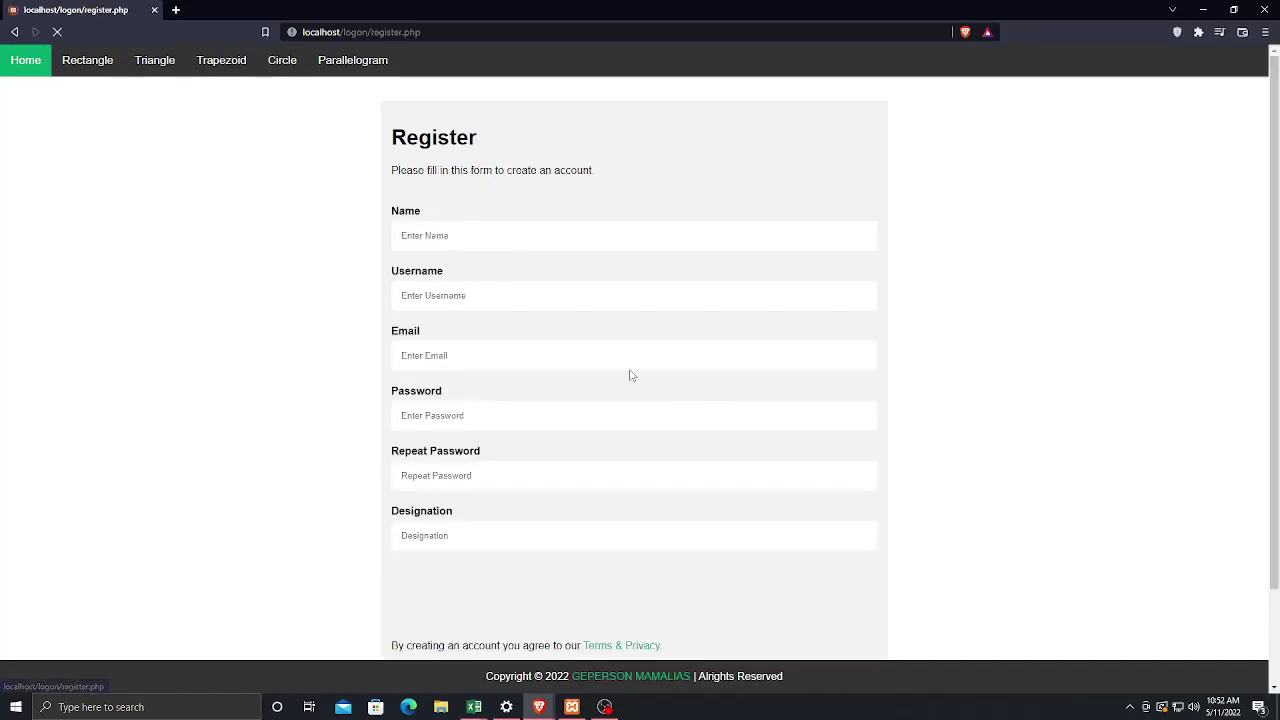
pyautogui.click(508, 237)
pyautogui.click(472, 268)
pyautogui.click(466, 292)
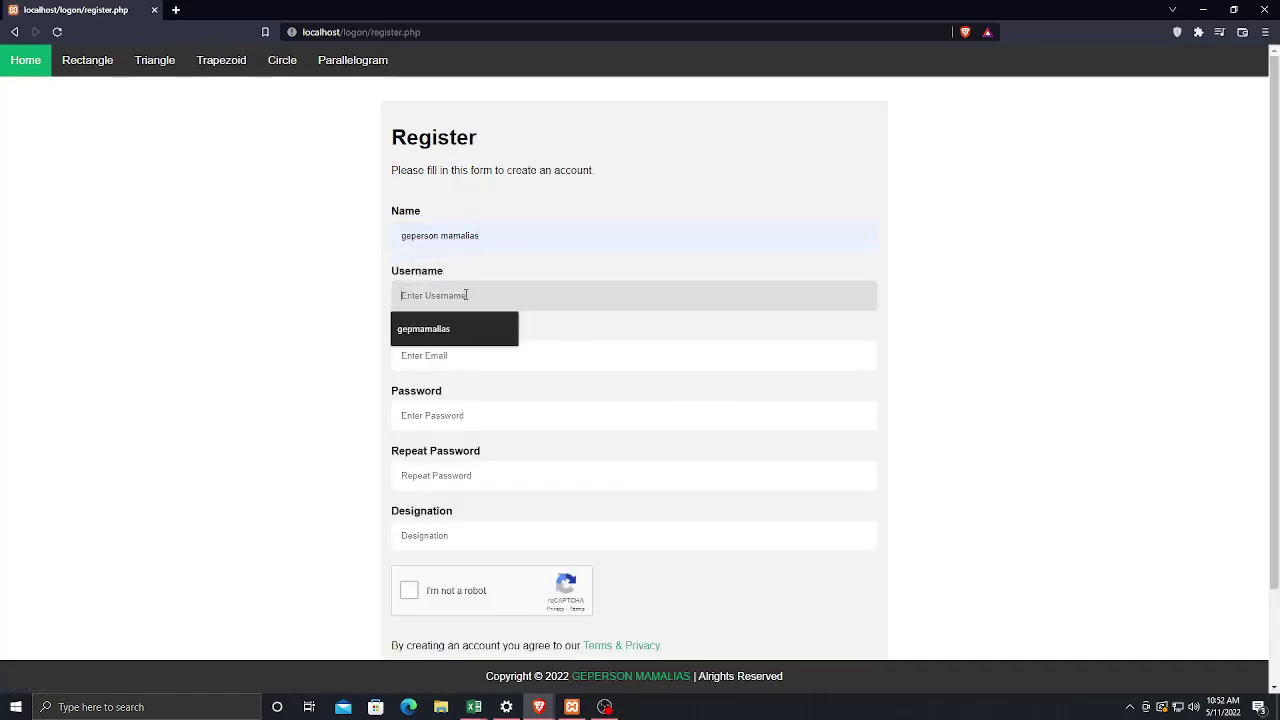
pyautogui.click(466, 340)
pyautogui.click(457, 355)
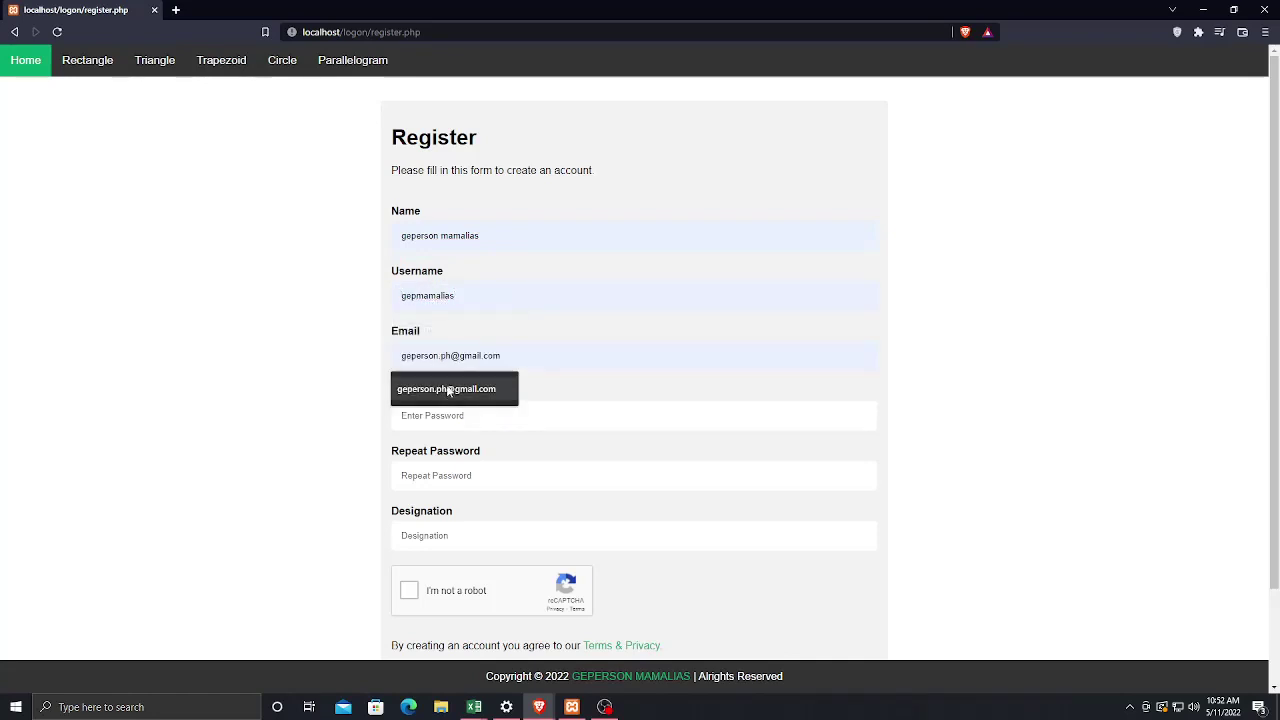
pyautogui.click(449, 388)
pyautogui.click(443, 420)
pyautogui.write('12345')
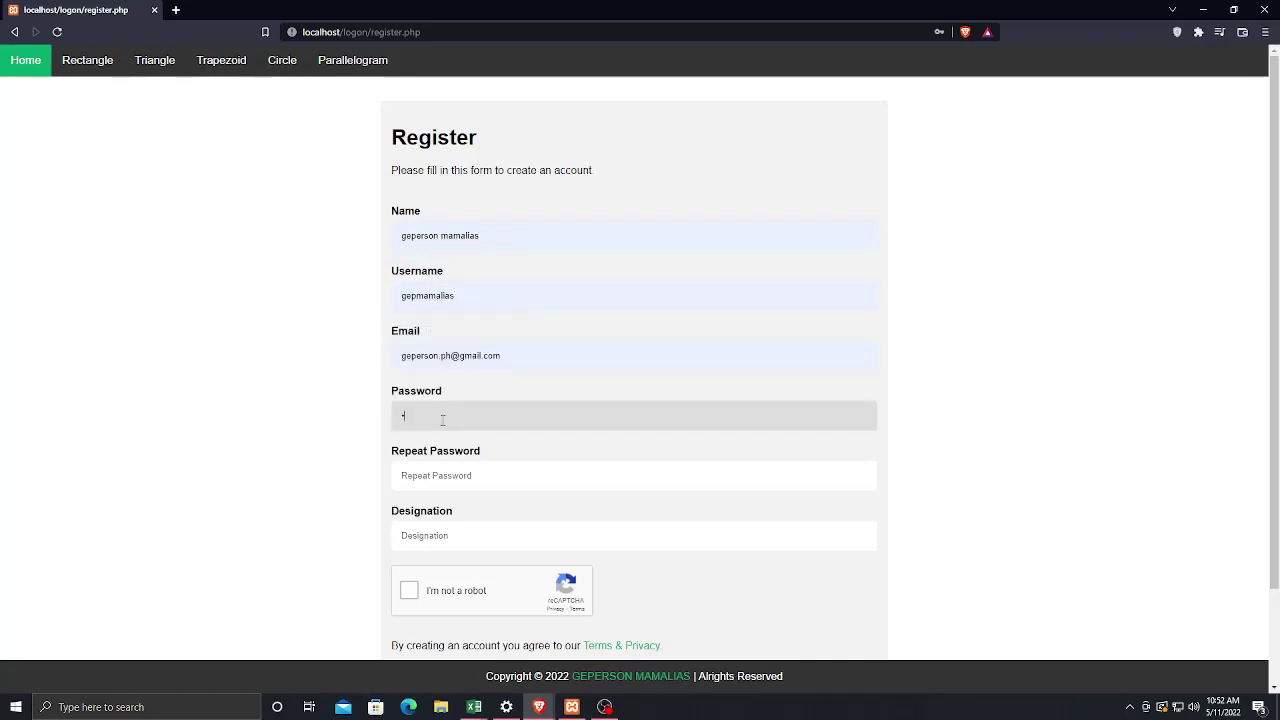
pyautogui.click(449, 477)
pyautogui.write('12')
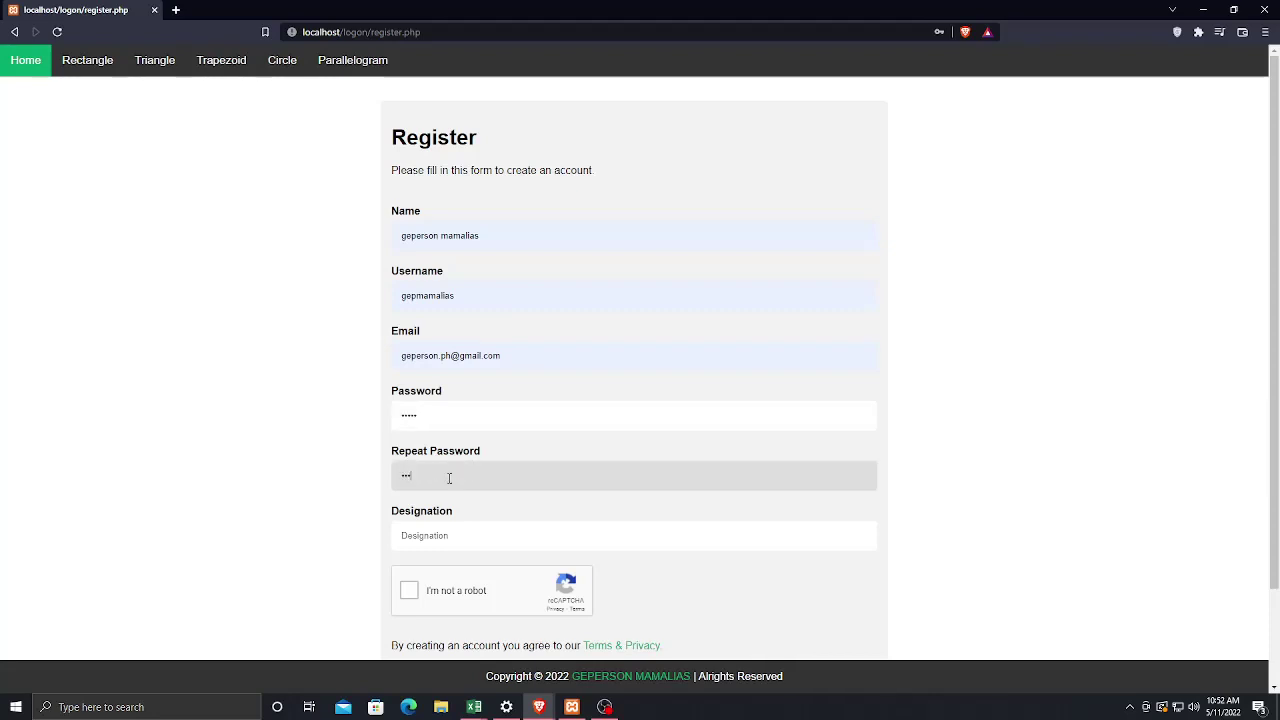
pyautogui.click(407, 541)
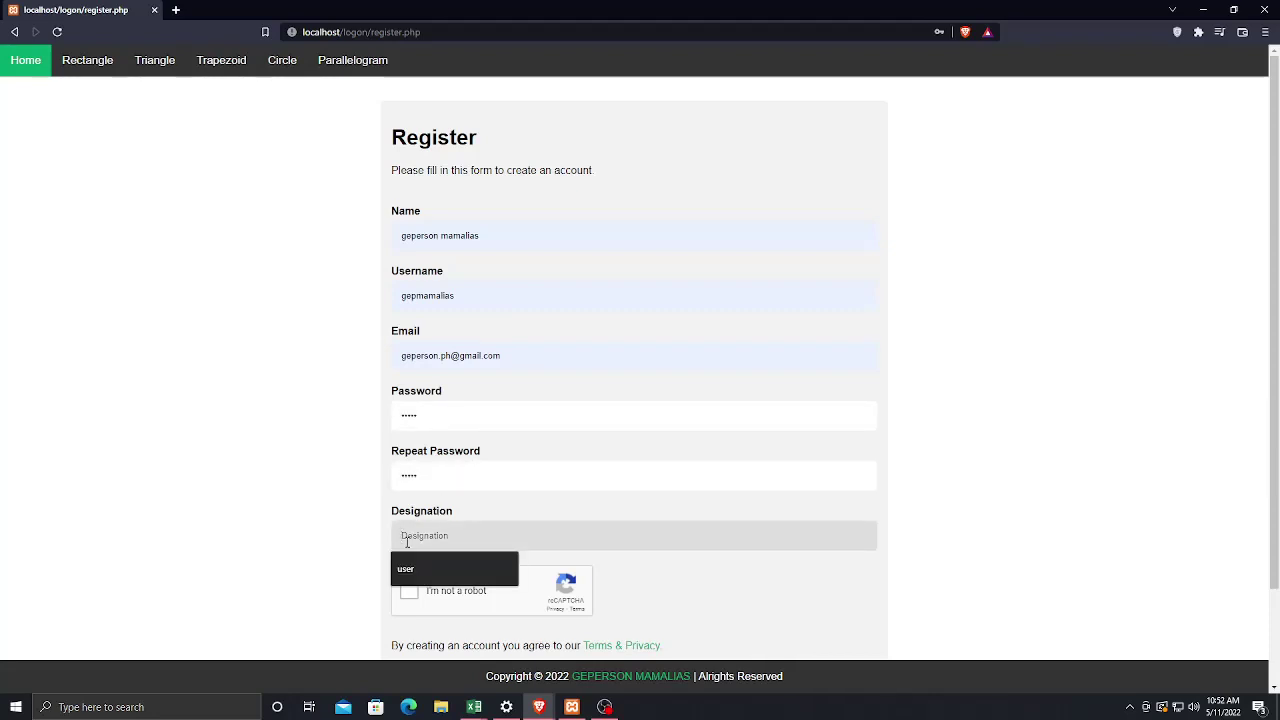
pyautogui.write('admin')
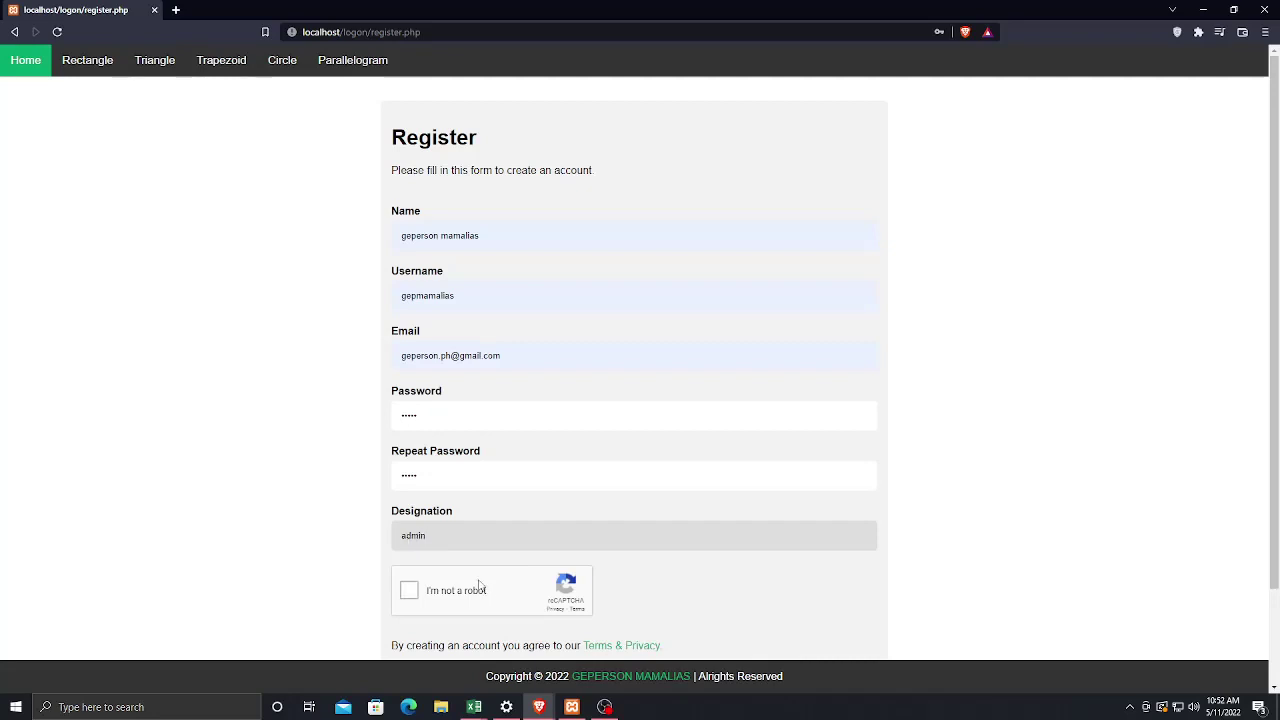
pyautogui.moveTo(445, 536); pyautogui.dragTo(352, 537)
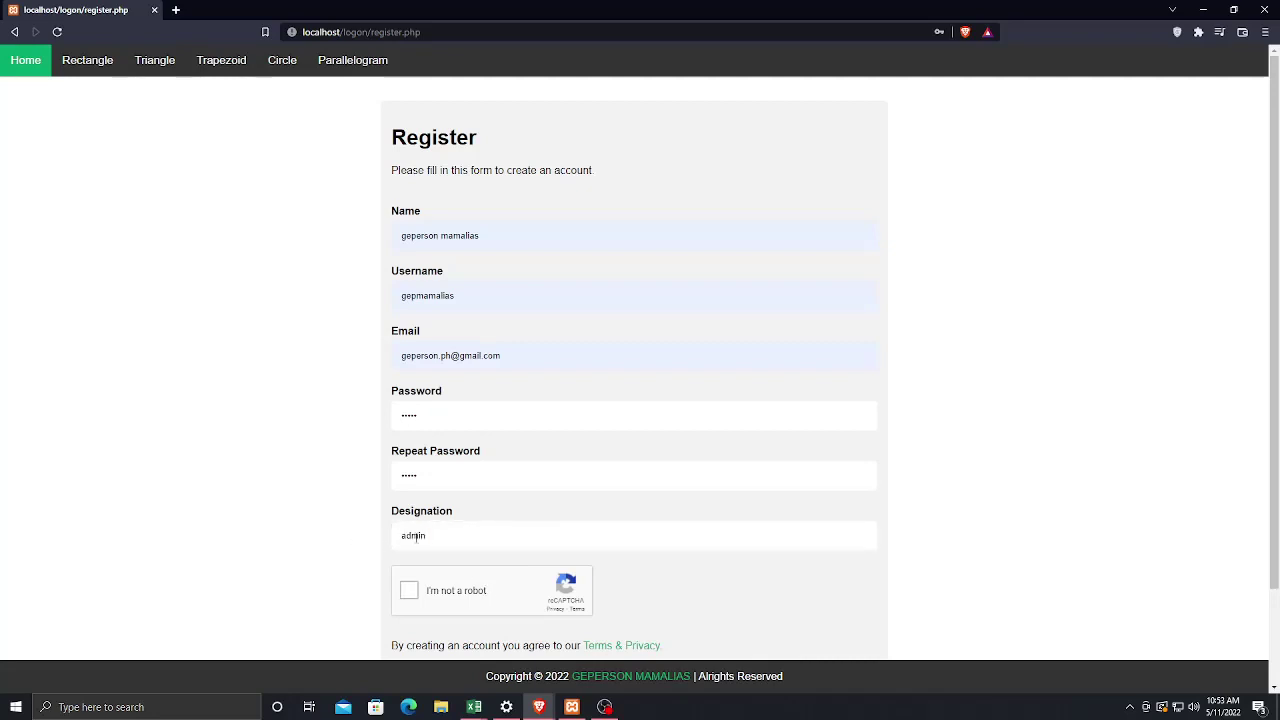
# Step: Pass the reCAPTCHA by selecting the three tractor images, then submit the admin registration
pyautogui.click(409, 590)
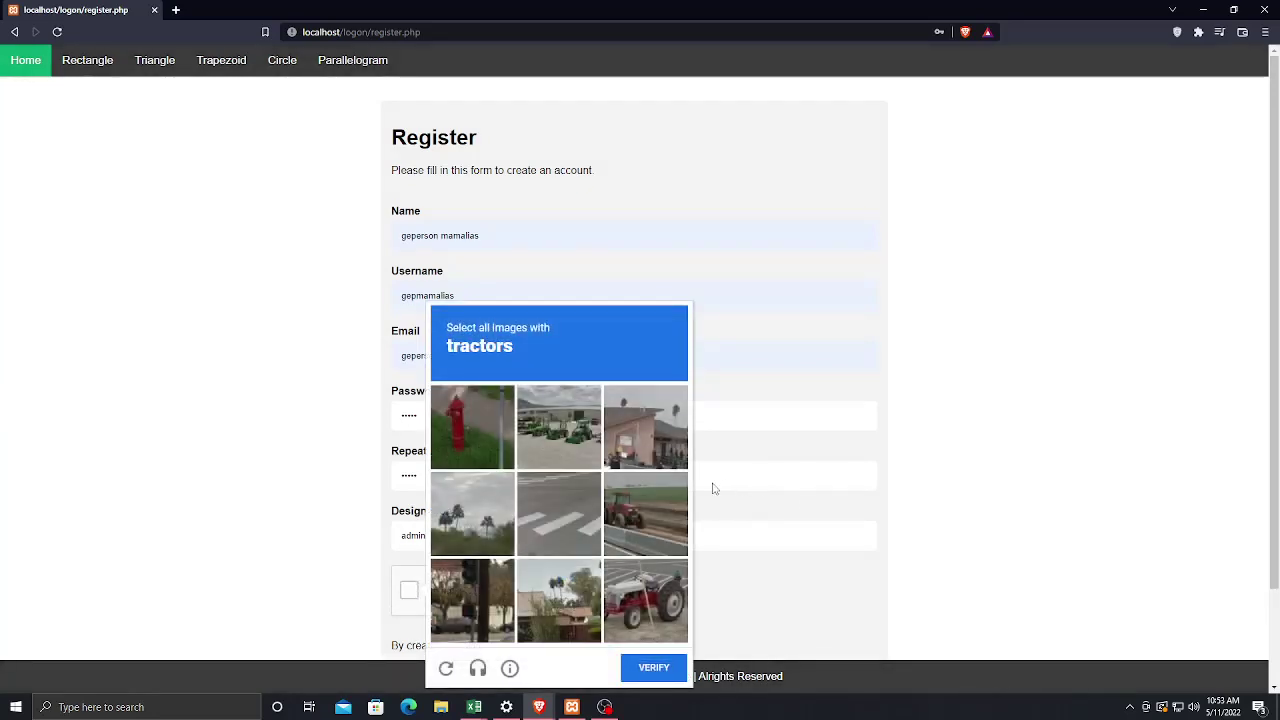
pyautogui.click(659, 583)
pyautogui.scroll(-1, 813, 506)
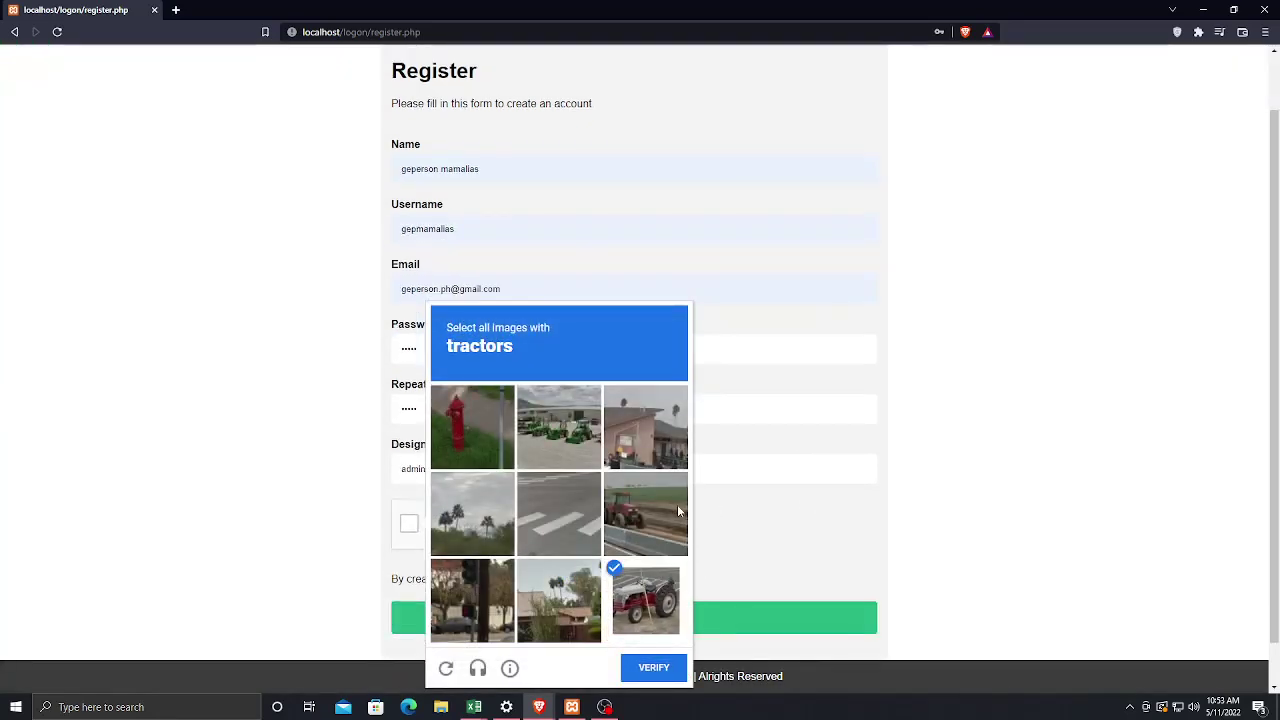
pyautogui.click(650, 510)
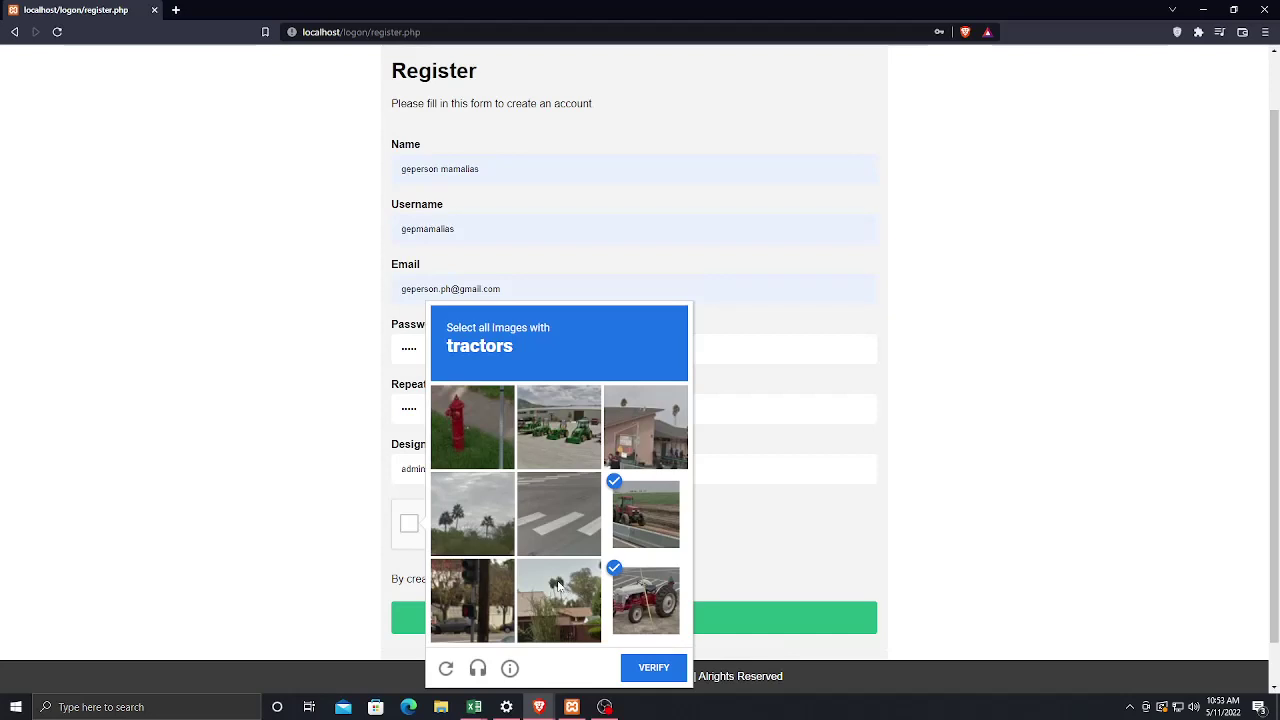
pyautogui.click(555, 450)
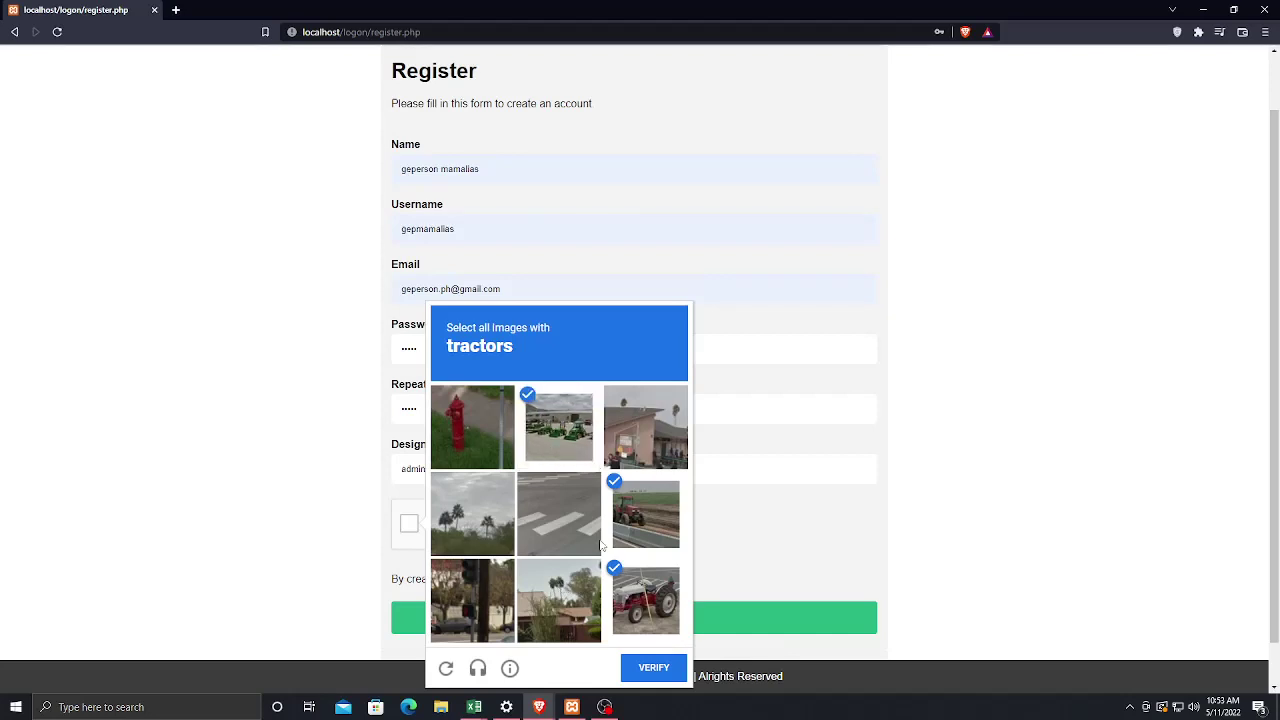
pyautogui.click(644, 670)
pyautogui.scroll(-1, 1068, 417)
pyautogui.click(660, 582)
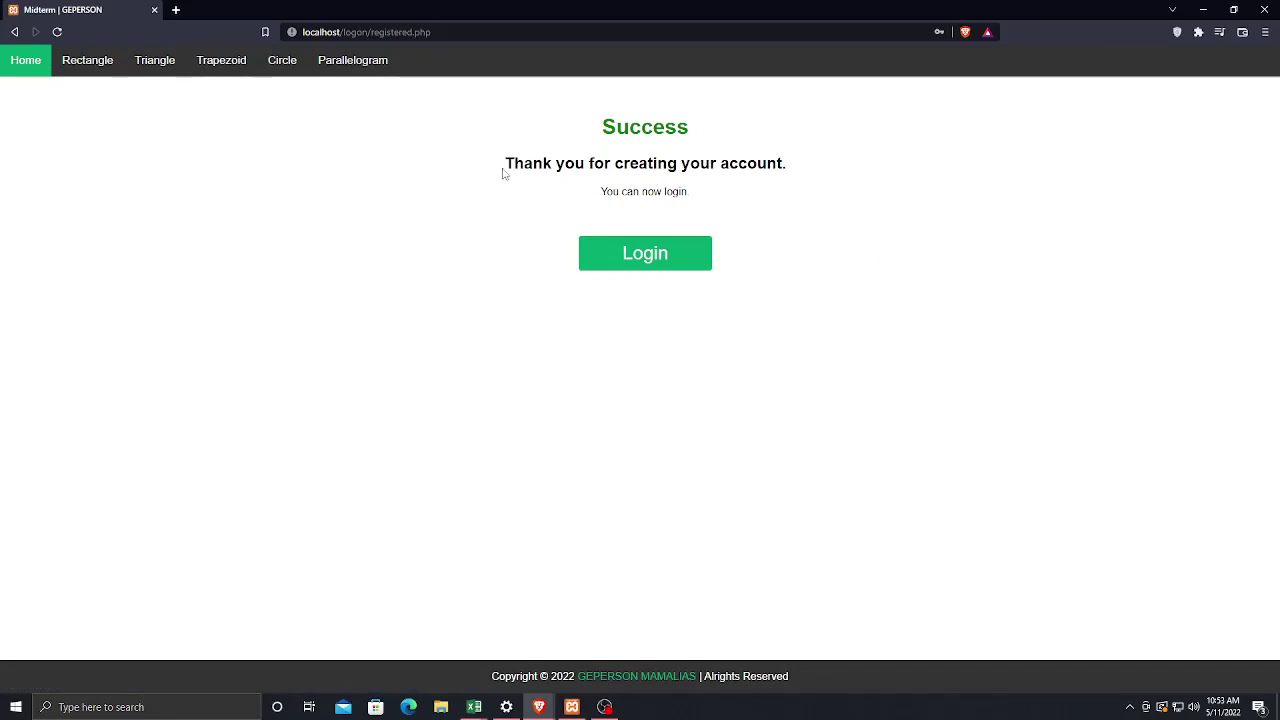
# Step: Sign in with the saved admin username and its password
pyautogui.moveTo(505, 172)
pyautogui.mouseDown()
pyautogui.moveTo(871, 166)
pyautogui.moveTo(894, 203)
pyautogui.mouseUp()
pyautogui.click(672, 260)
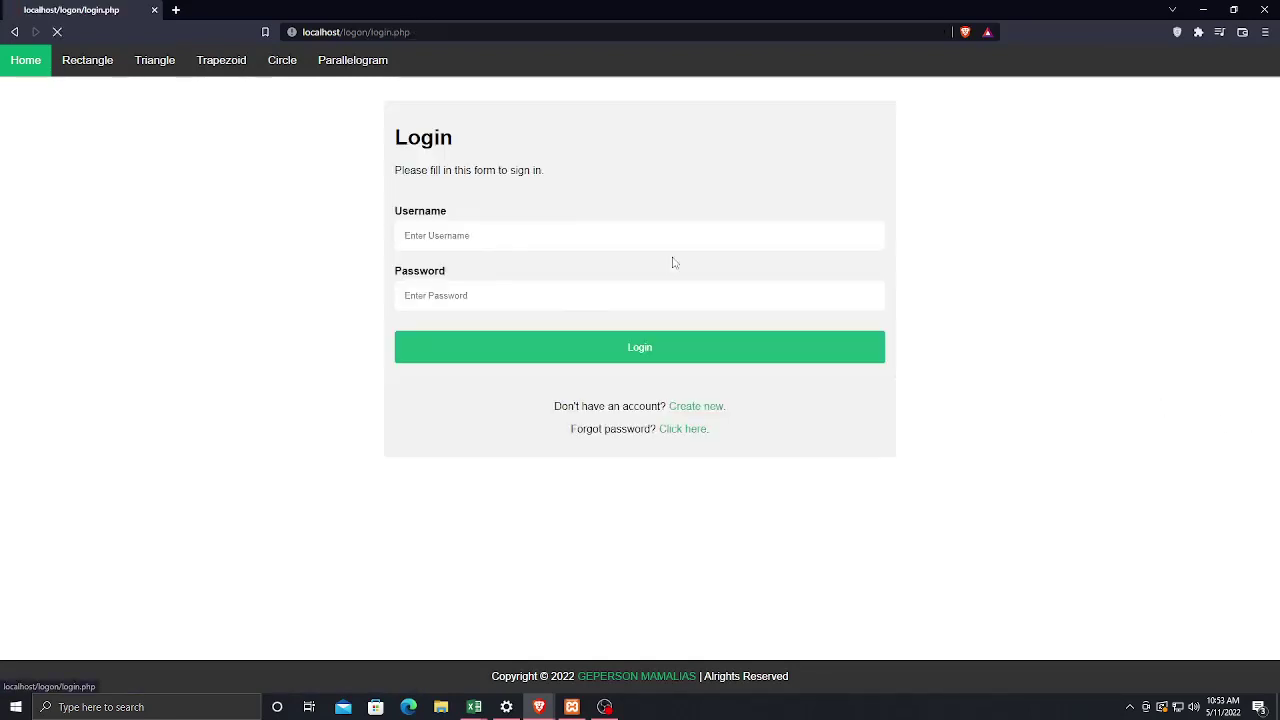
pyautogui.click(660, 240)
pyautogui.click(481, 266)
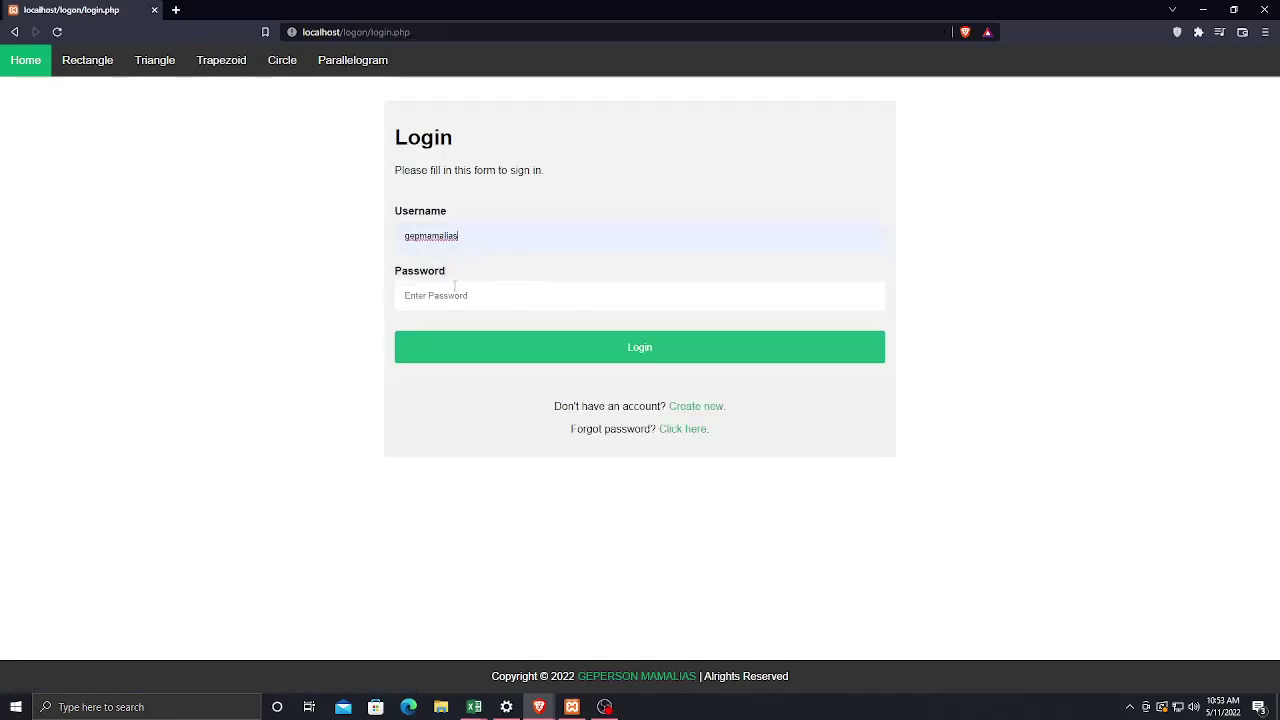
pyautogui.click(454, 288)
pyautogui.write('123')
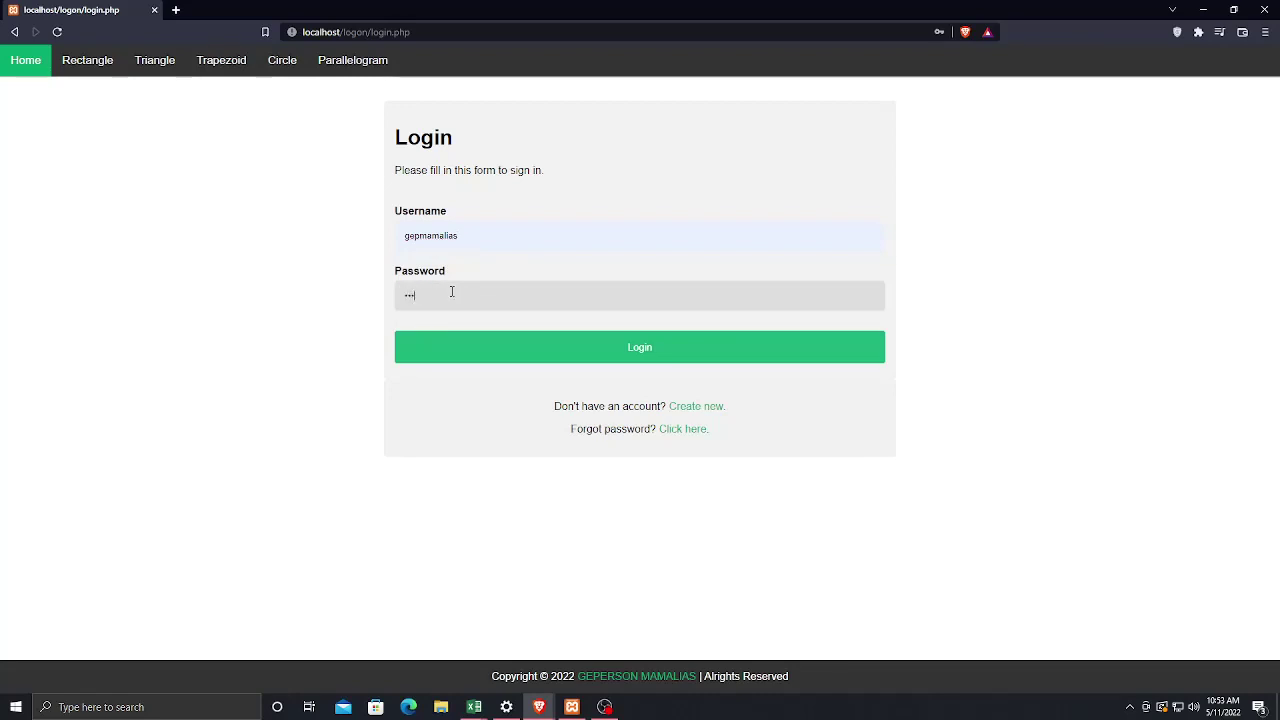
pyautogui.write('45')
pyautogui.click(500, 345)
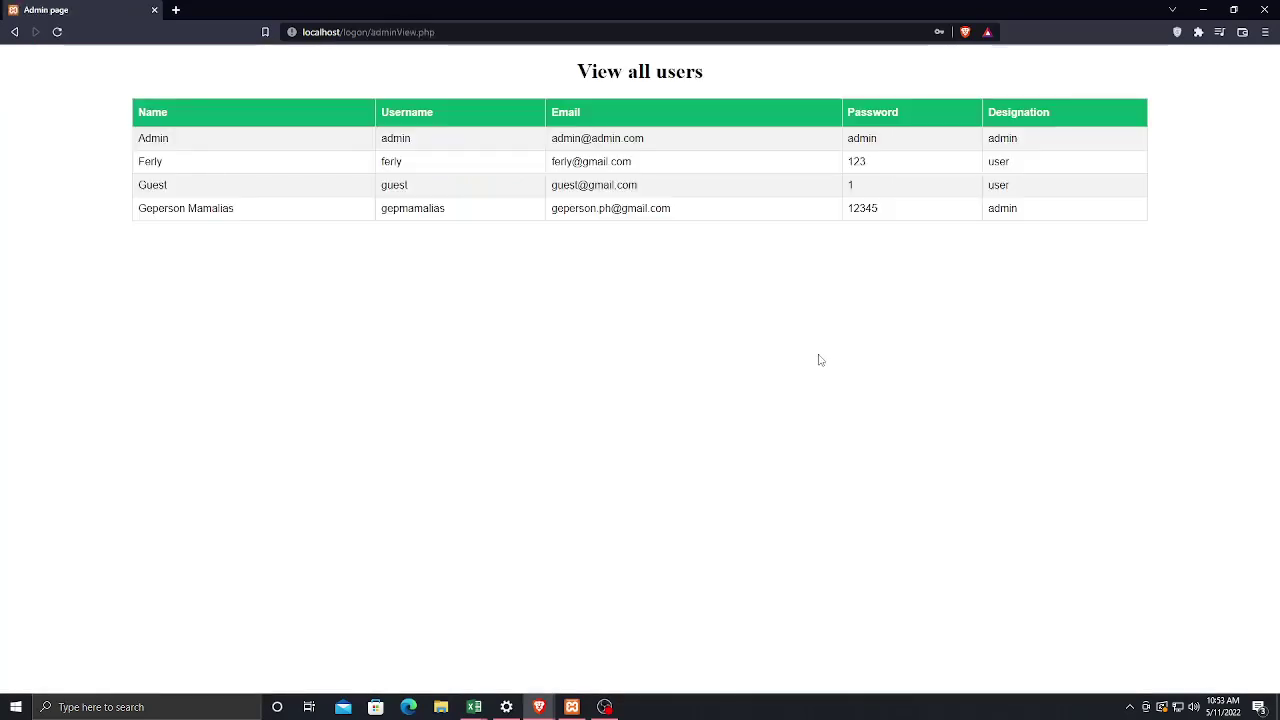
# Step: Look over the 'View all users' table listing the four registered accounts
pyautogui.moveTo(546, 76); pyautogui.dragTo(1049, 253)
pyautogui.click(900, 310)
pyautogui.moveTo(588, 71); pyautogui.dragTo(1094, 280)
pyautogui.click(1097, 285)
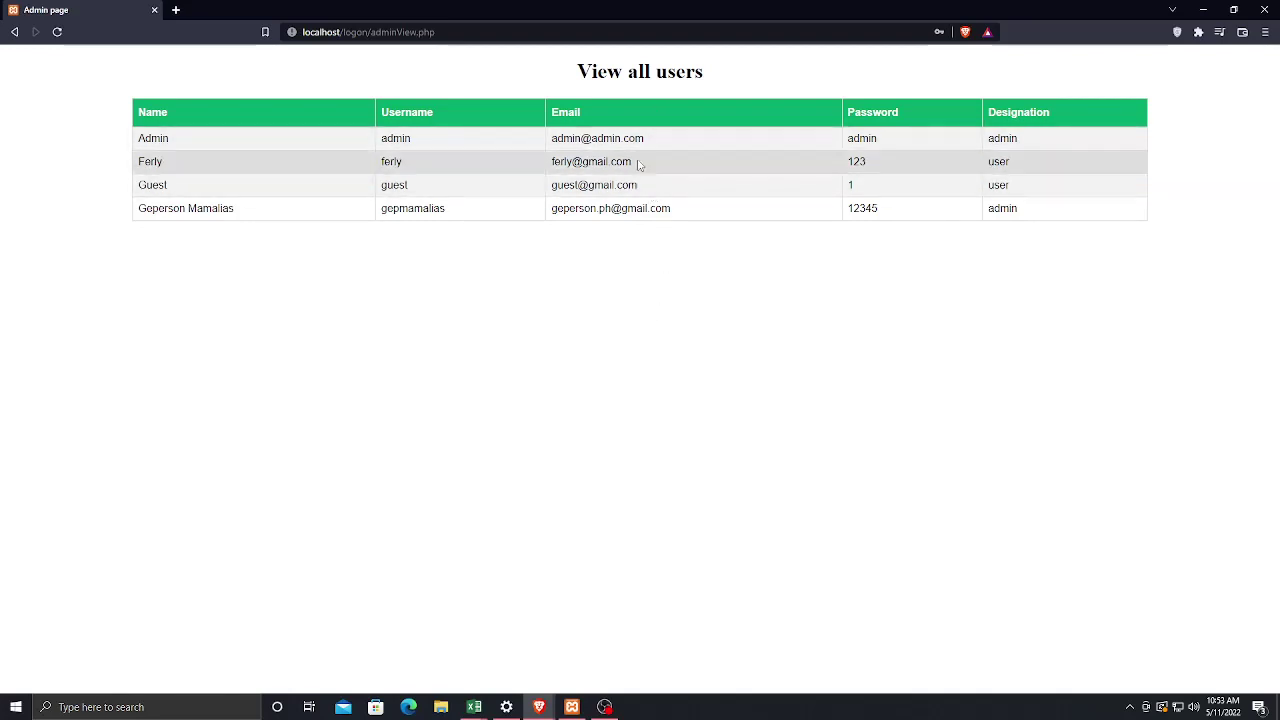
pyautogui.moveTo(597, 80); pyautogui.dragTo(1088, 218)
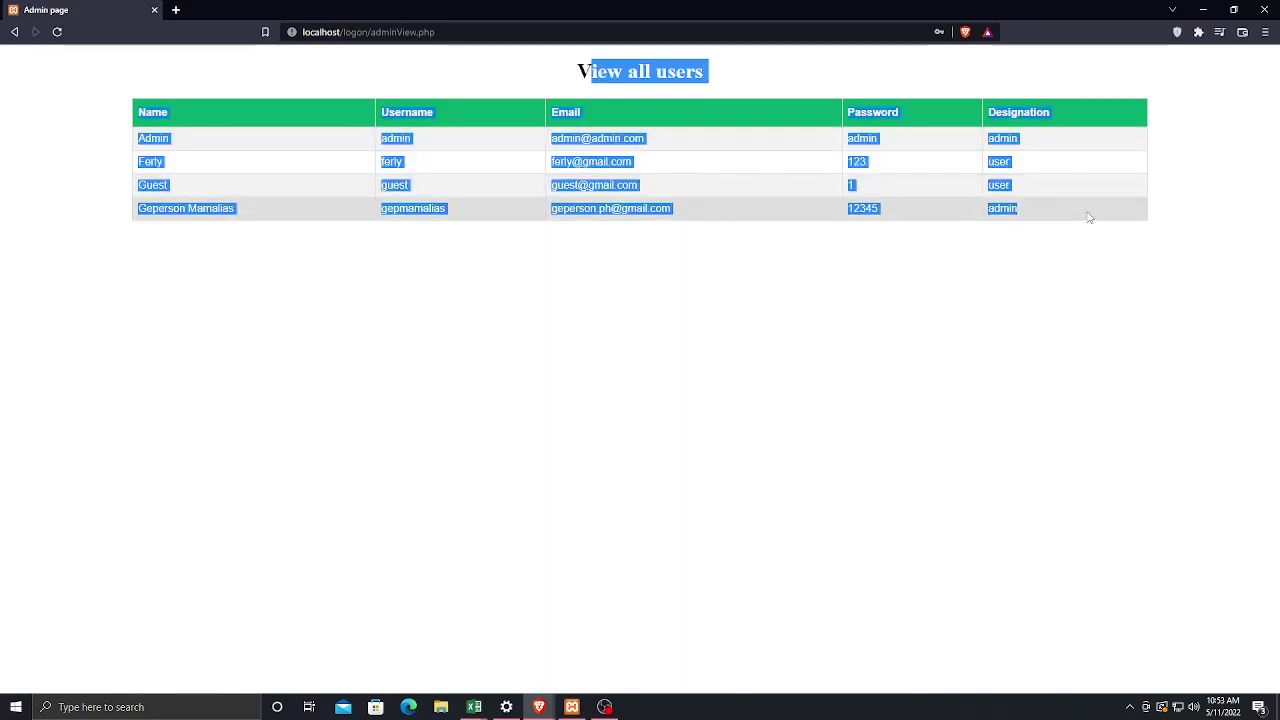
pyautogui.click(1025, 276)
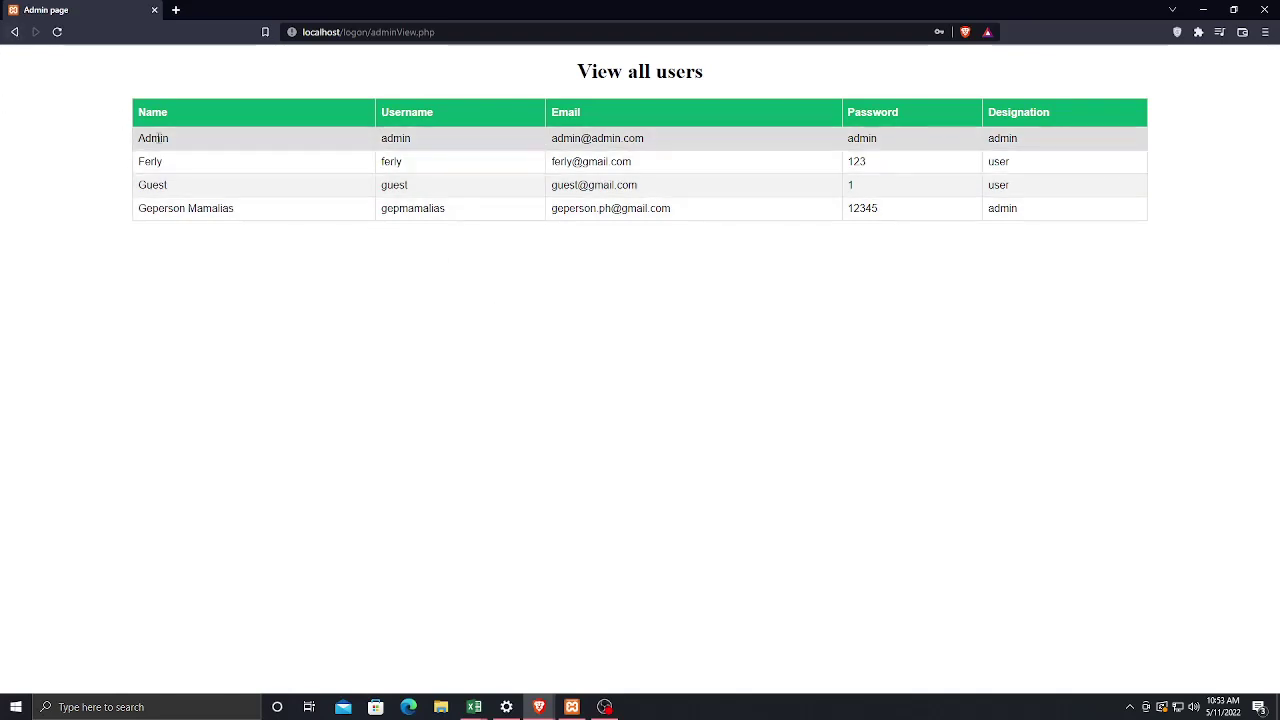
pyautogui.moveTo(883, 197); pyautogui.dragTo(1005, 210)
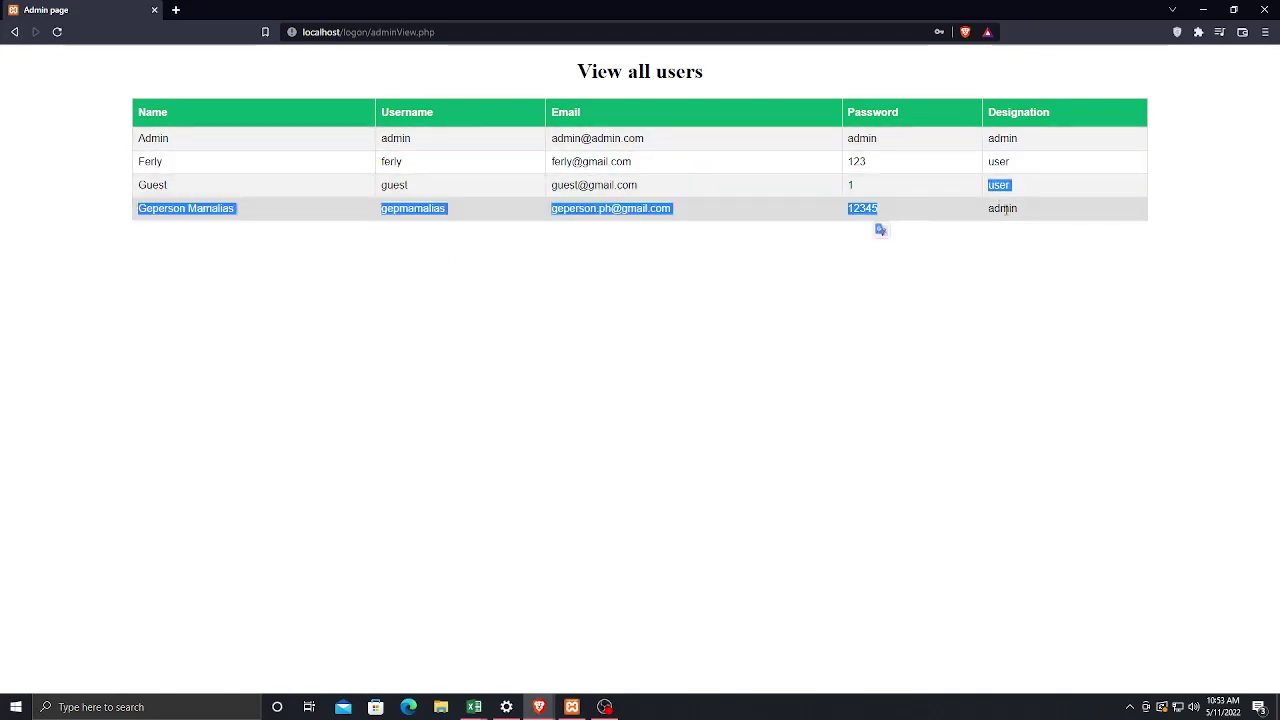
pyautogui.click(1005, 210)
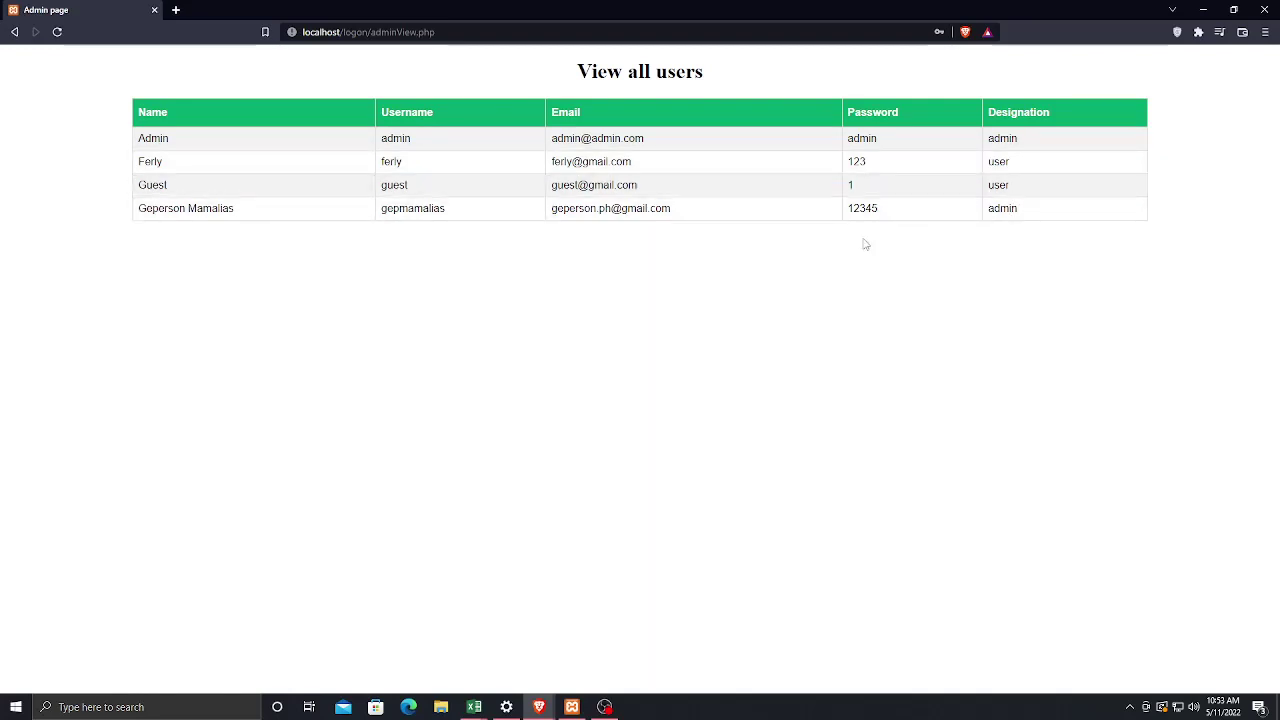
# Step: Calculate the area of a 12 by 32 rectangle, getting 384
pyautogui.click(14, 32)
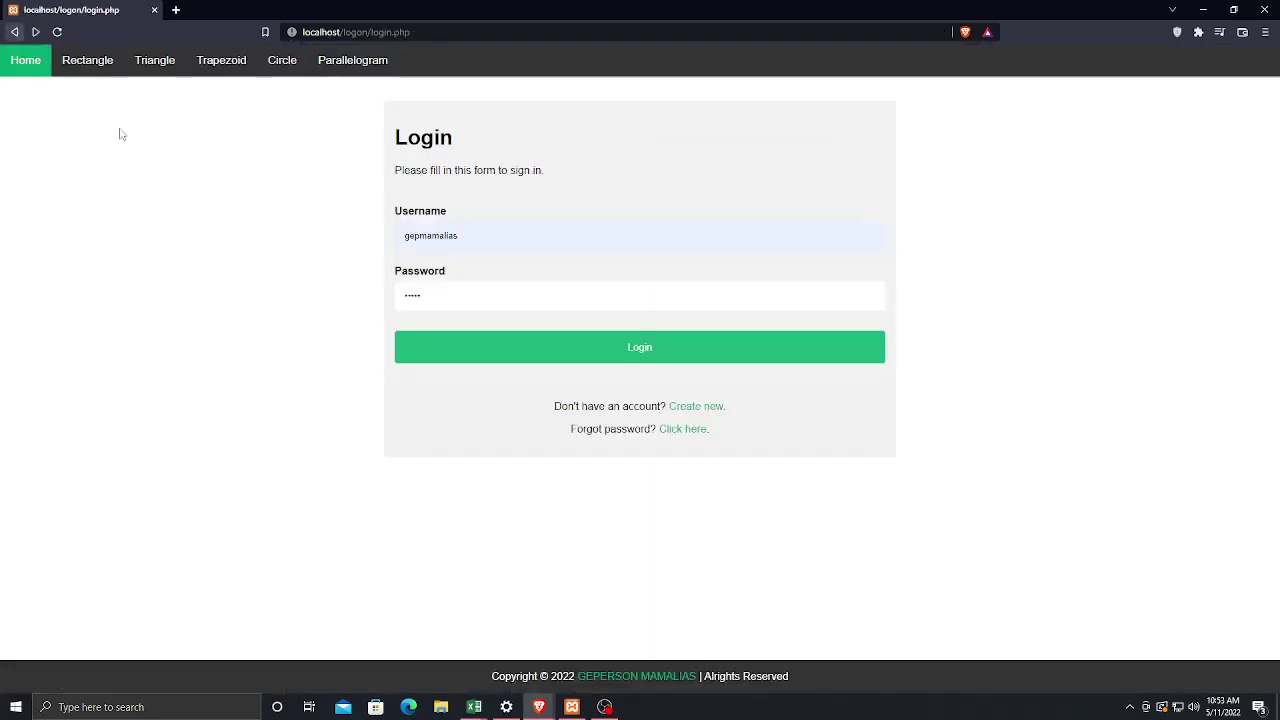
pyautogui.click(222, 60)
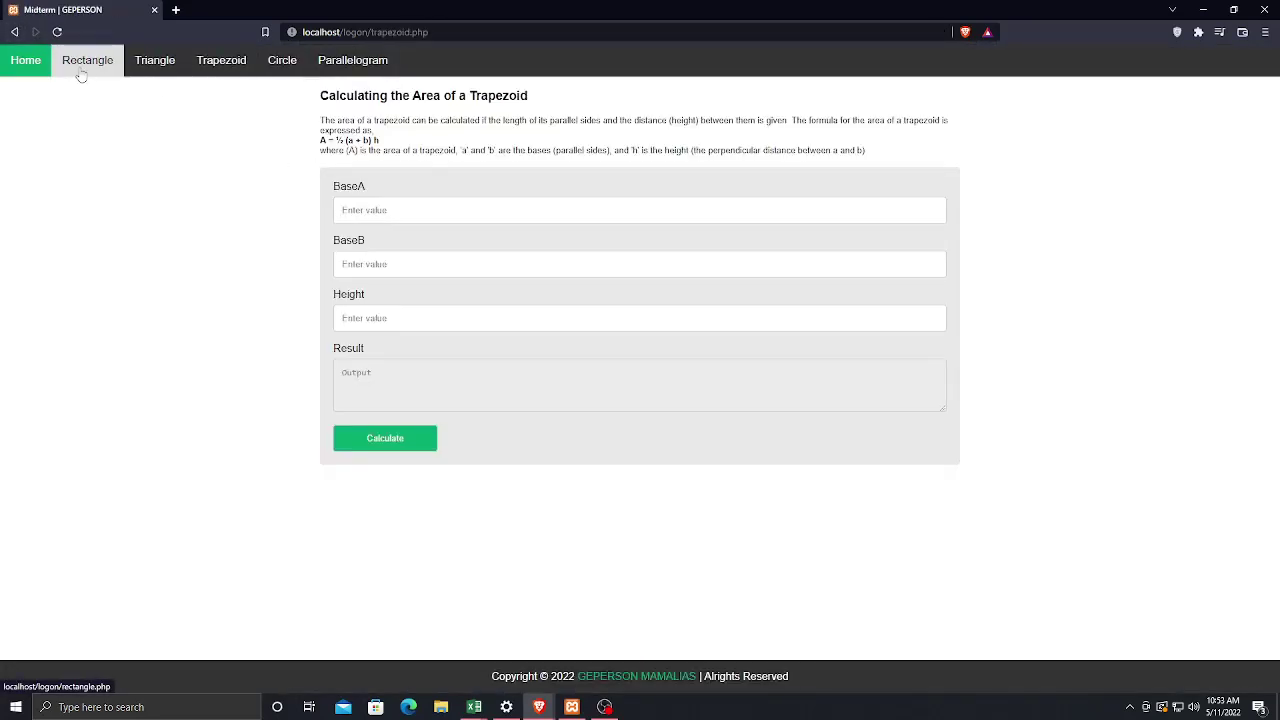
pyautogui.click(84, 64)
pyautogui.click(408, 198)
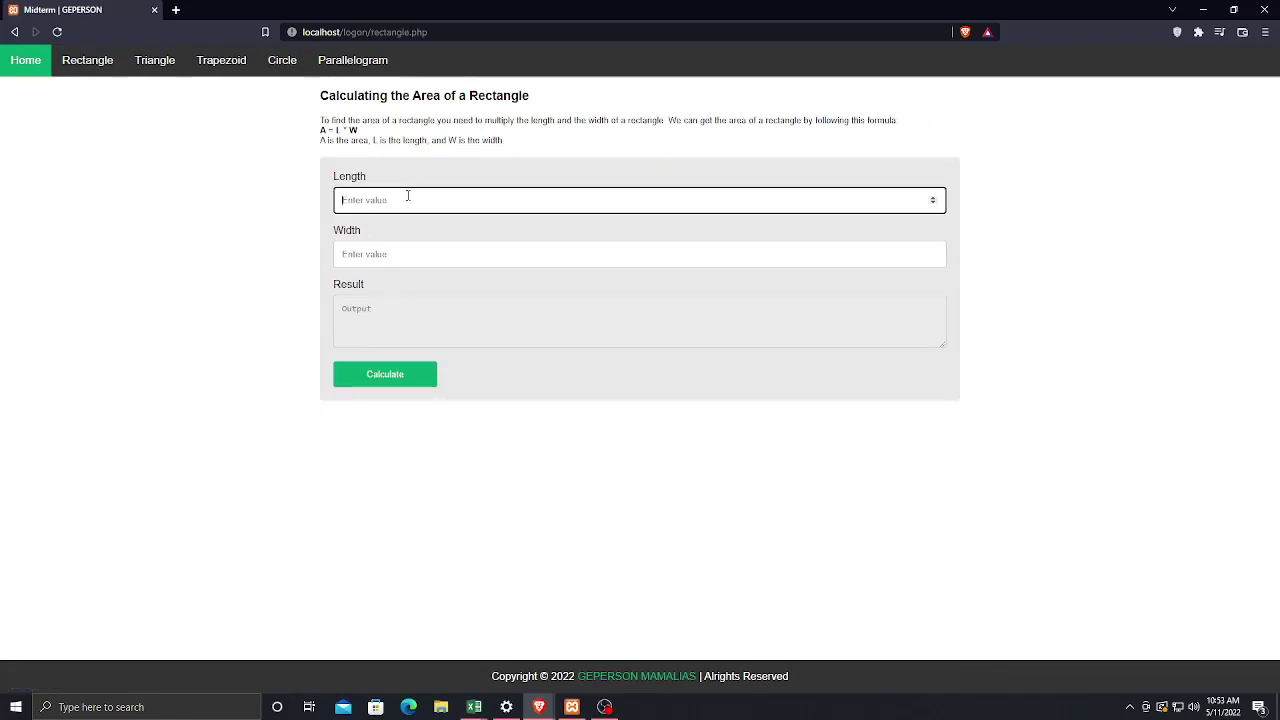
pyautogui.write('12')
pyautogui.click(398, 252)
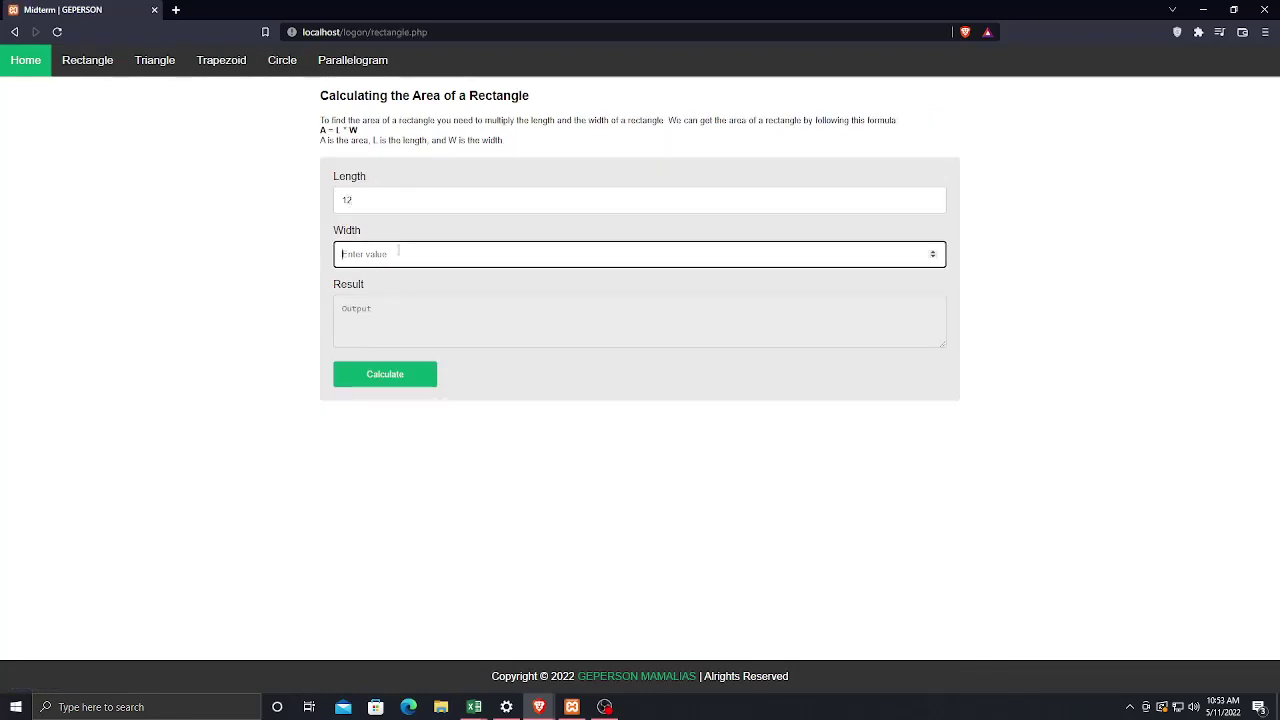
pyautogui.write('32')
pyautogui.click(403, 375)
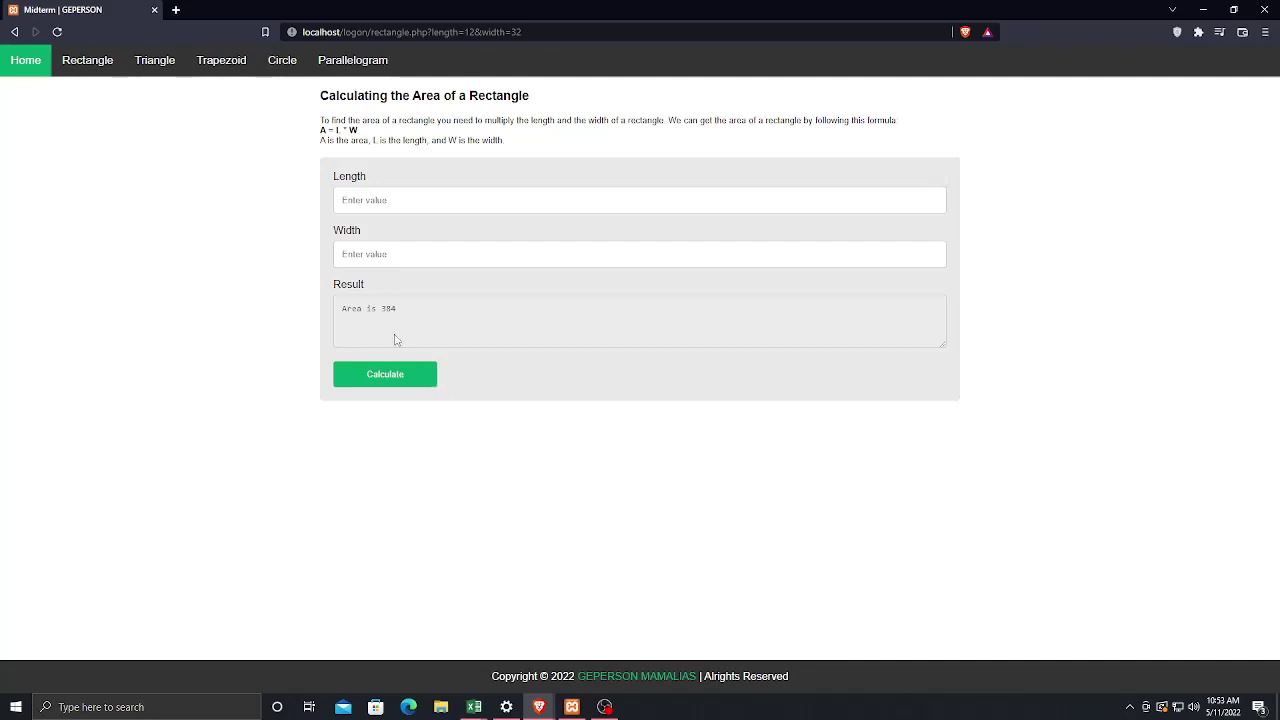
pyautogui.doubleClick(388, 310)
pyautogui.click(428, 200)
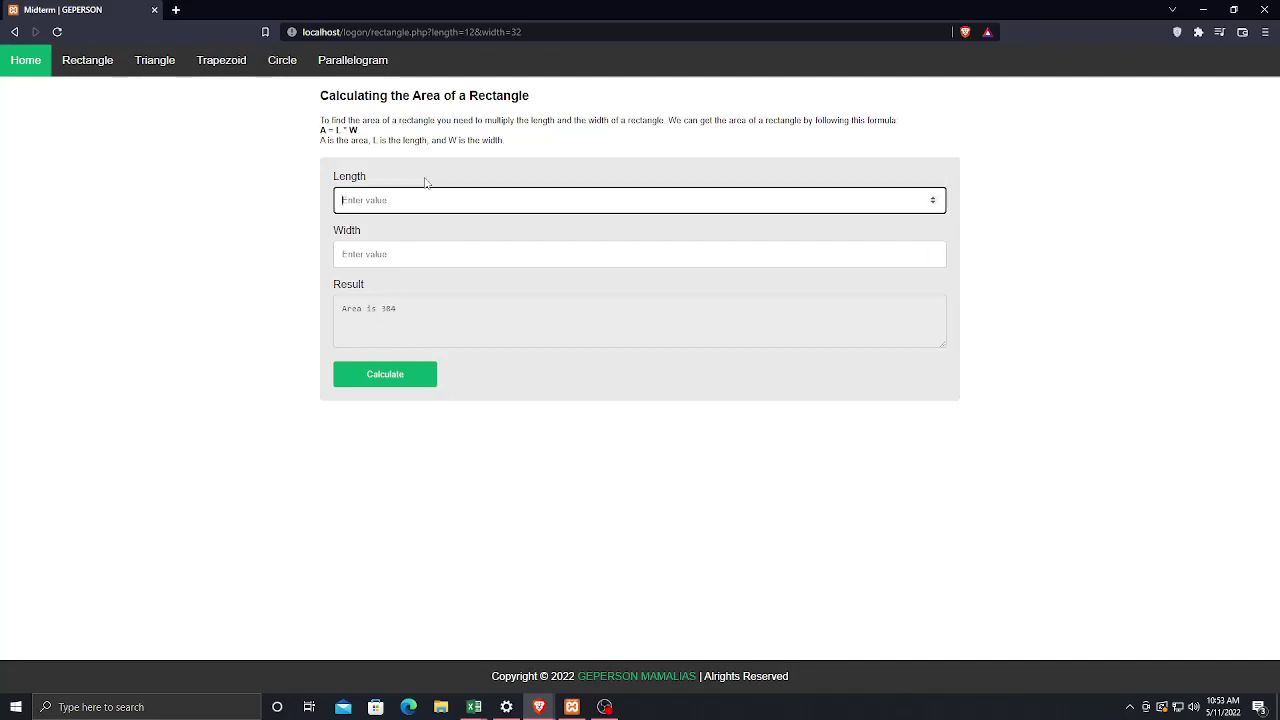
# Step: Calculate the area of a triangle with base 23 and height 12, getting 138
pyautogui.click(160, 60)
pyautogui.click(406, 180)
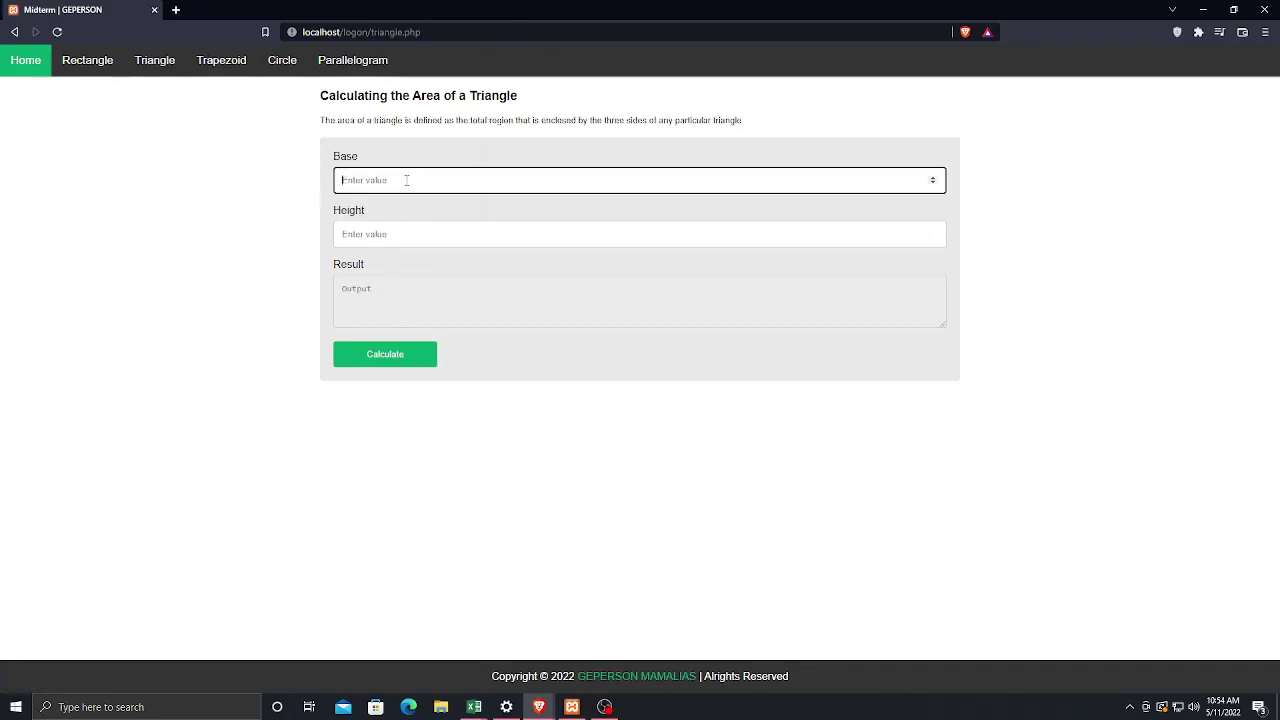
pyautogui.write('23')
pyautogui.click(390, 238)
pyautogui.write('1')
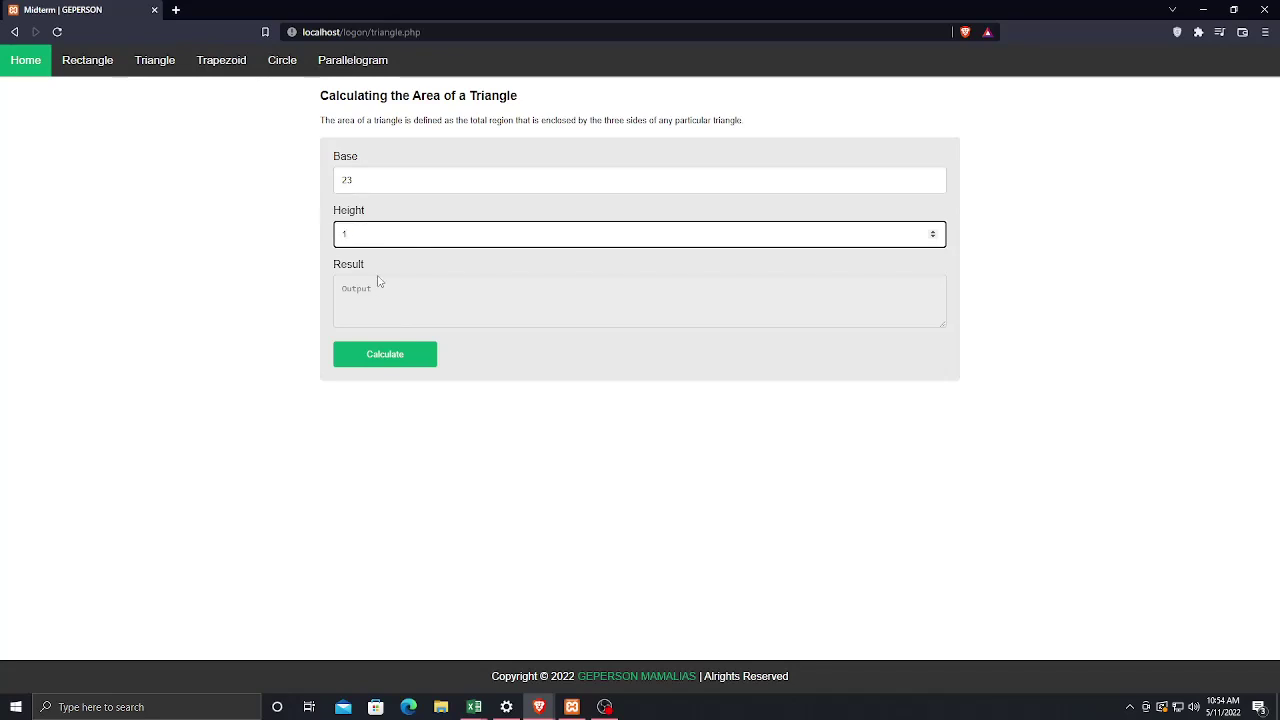
pyautogui.write('2')
pyautogui.click(384, 356)
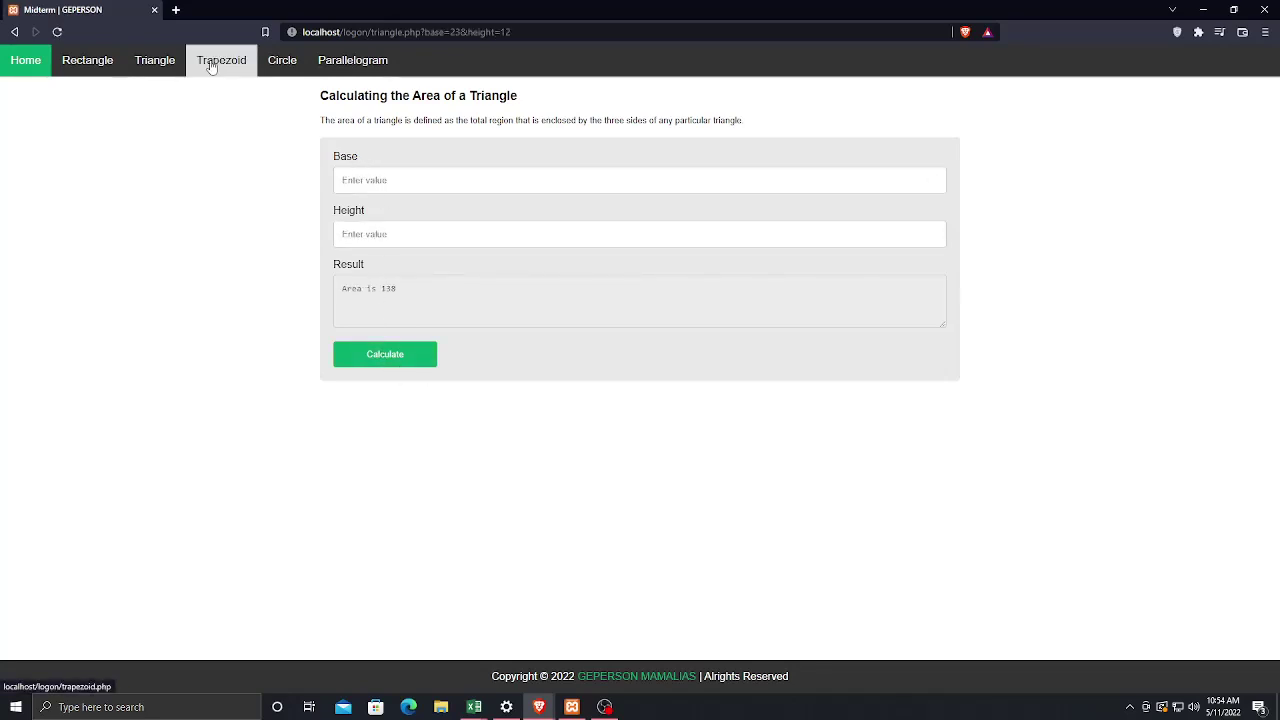
pyautogui.moveTo(410, 298); pyautogui.dragTo(380, 297)
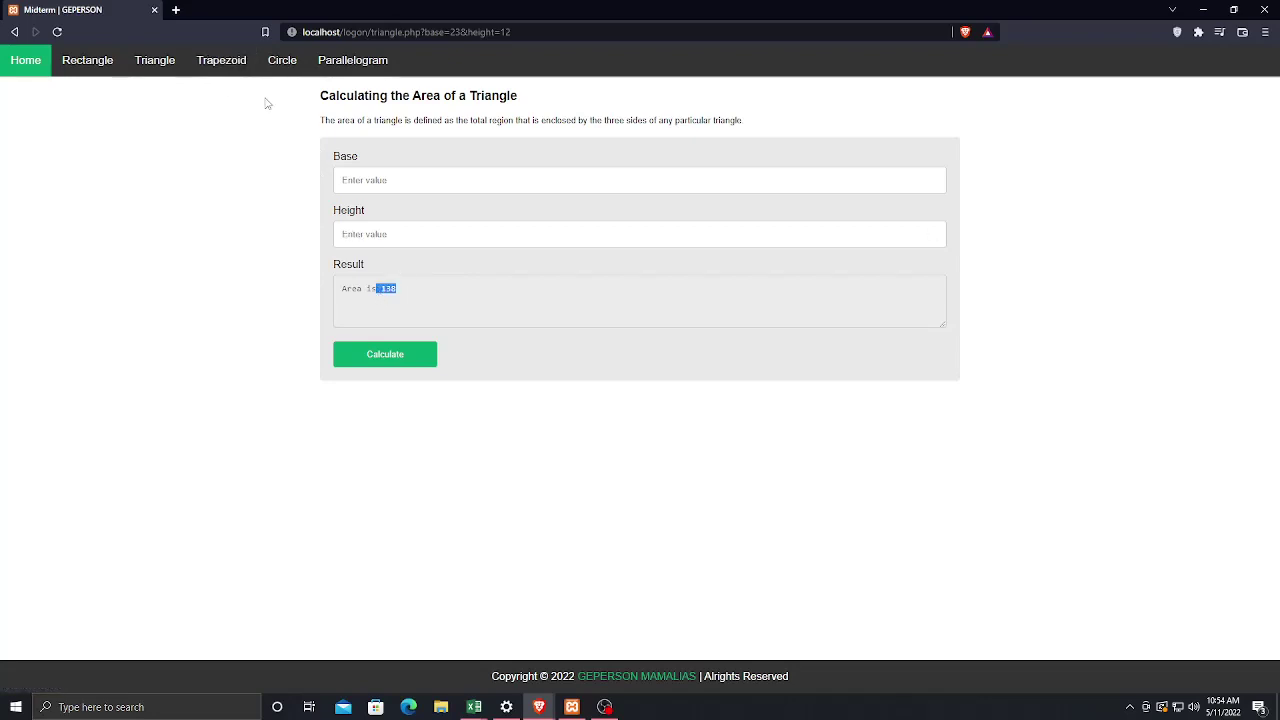
pyautogui.click(221, 60)
pyautogui.click(373, 207)
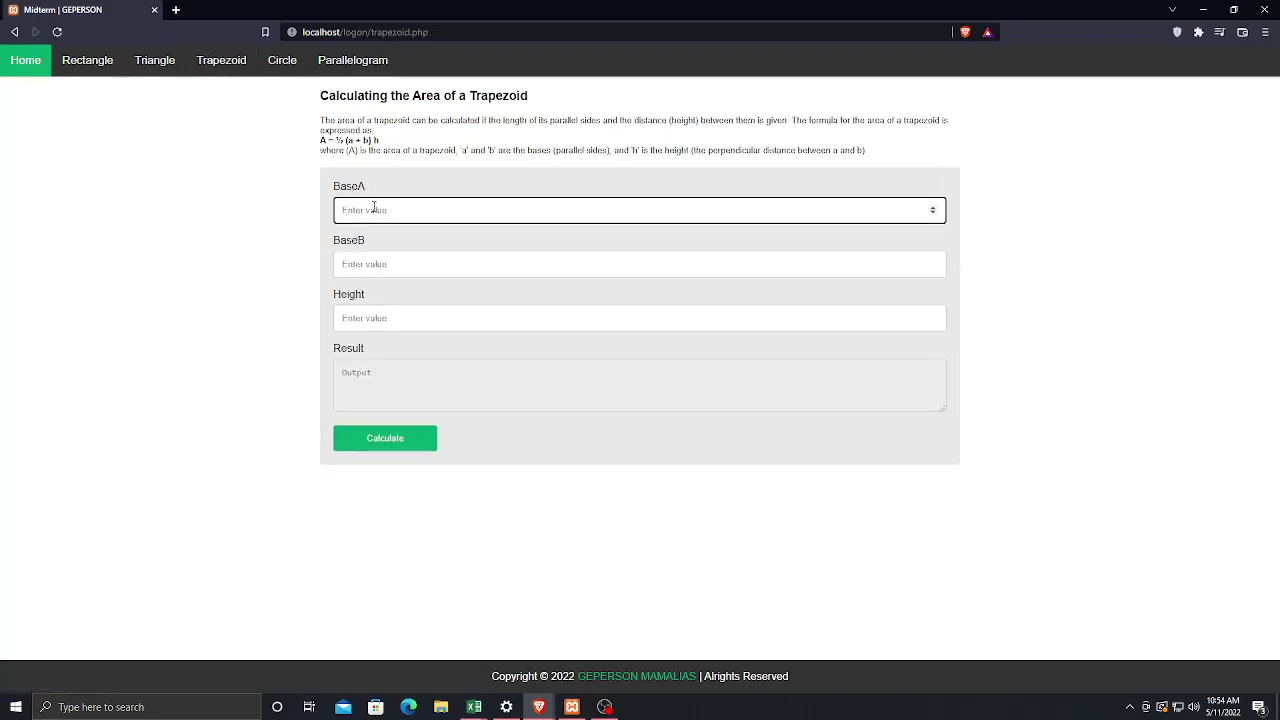
# Step: Calculate the trapezoid area with BaseA 23, BaseB 5 and height 5, giving 70
pyautogui.write('23')
pyautogui.press('Tab')
pyautogui.write('5')
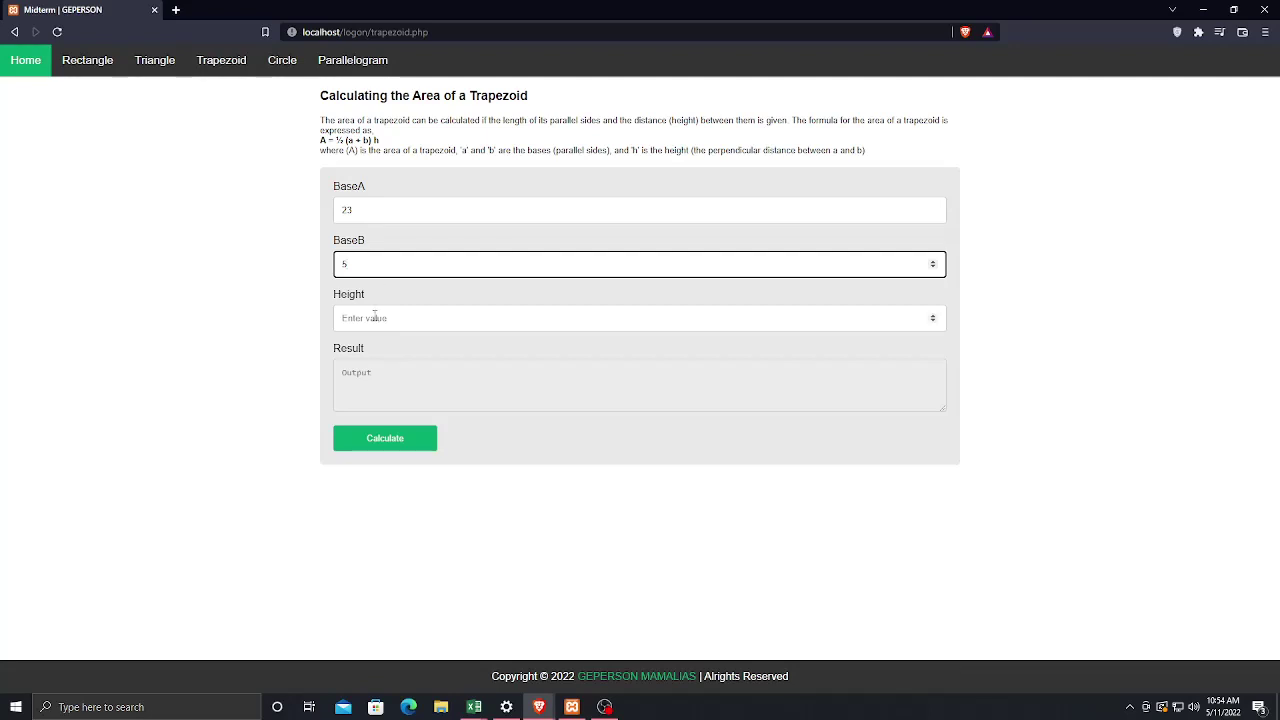
pyautogui.click(374, 316)
pyautogui.write('5')
pyautogui.click(421, 449)
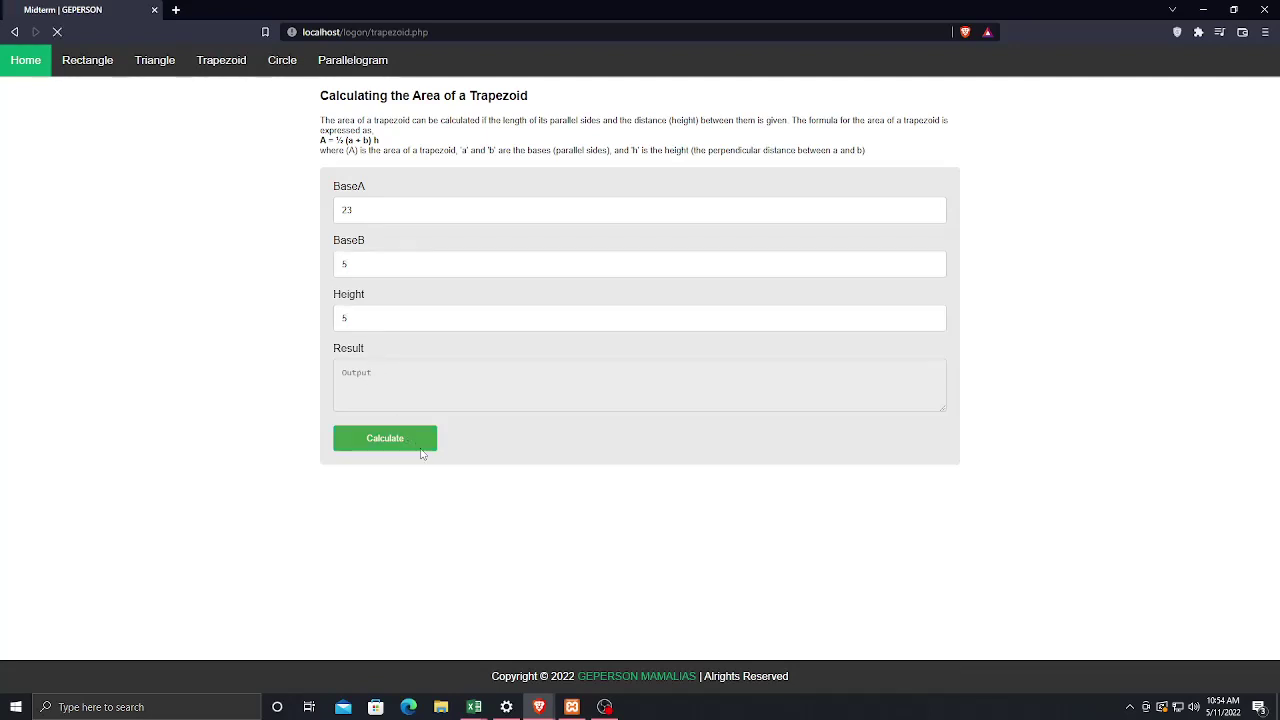
# Step: Calculate the area of a circle with radius 34, giving 3629.84
pyautogui.click(282, 60)
pyautogui.click(399, 182)
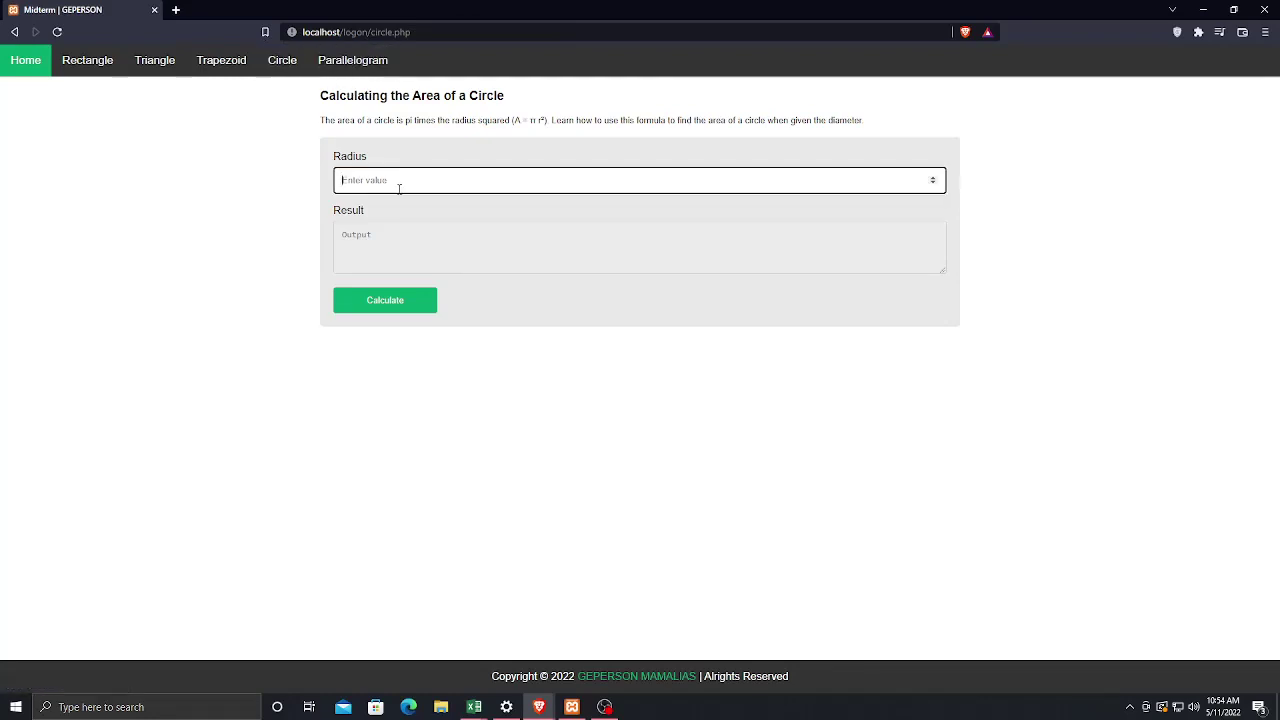
pyautogui.write('34')
pyautogui.click(393, 302)
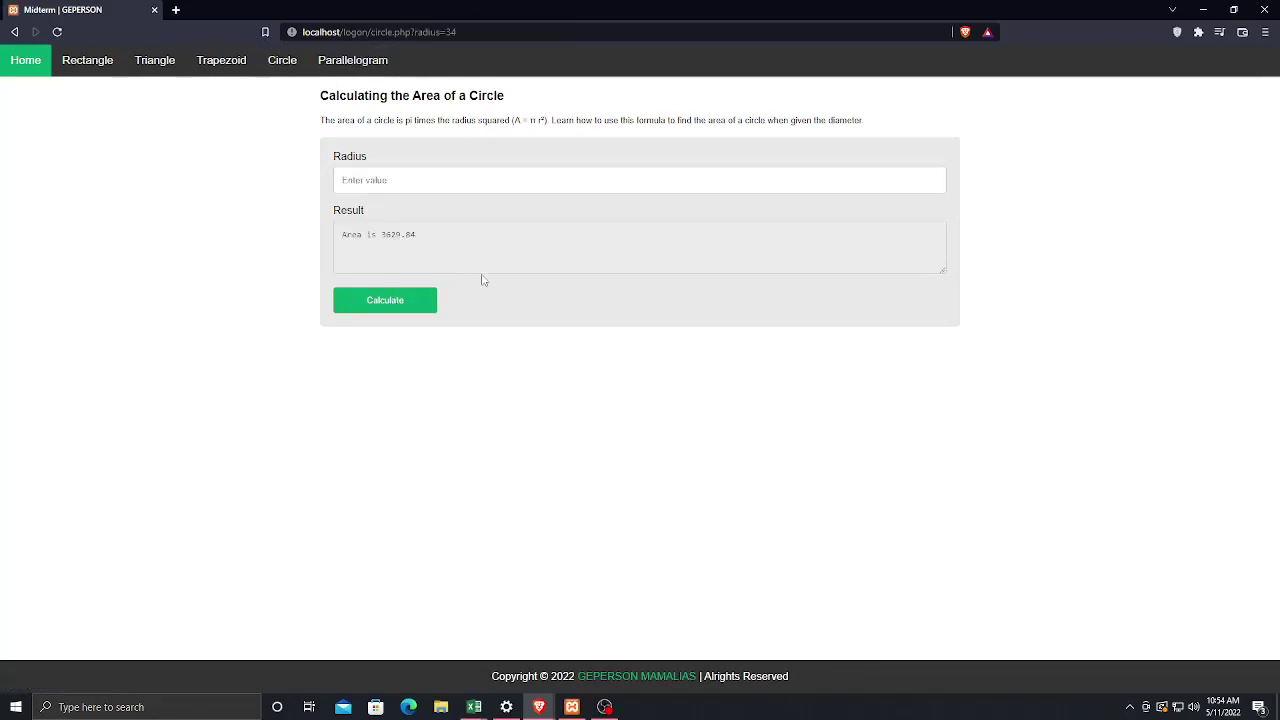
# Step: Calculate the parallelogram area for base 34 and height 2, giving 68, then go home
pyautogui.click(372, 68)
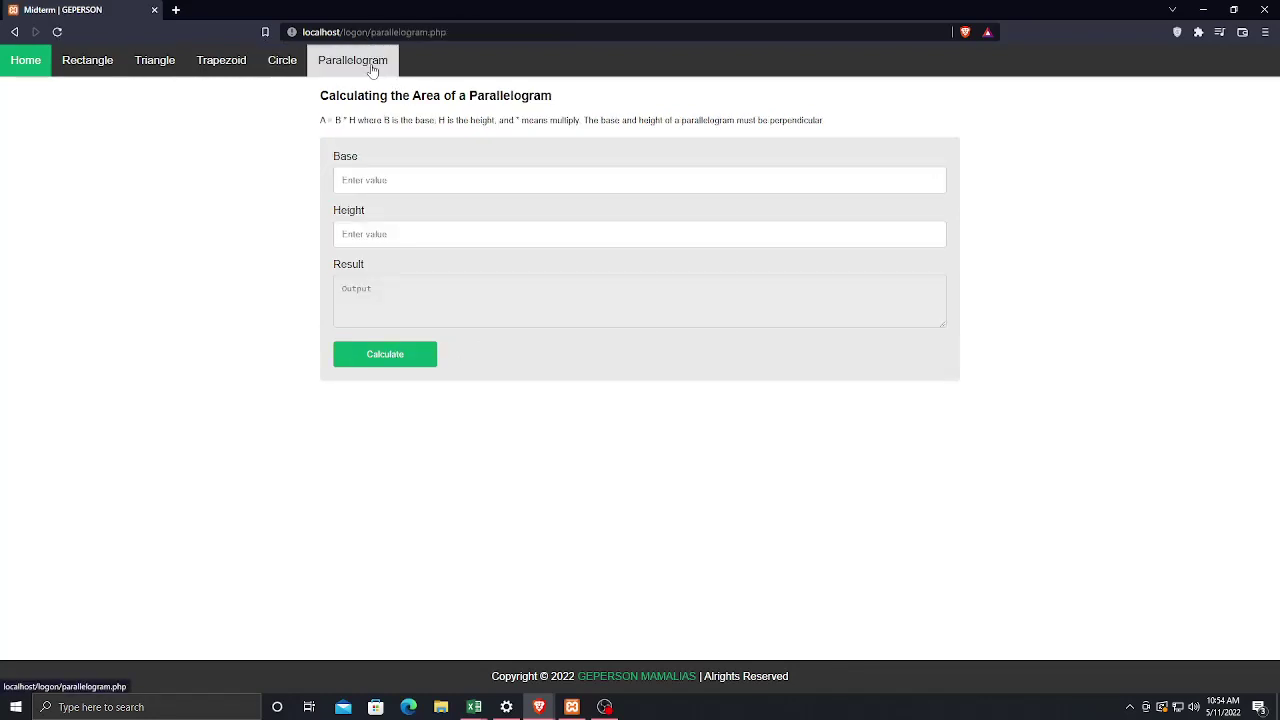
pyautogui.click(419, 180)
pyautogui.write('34')
pyautogui.click(416, 233)
pyautogui.write('2')
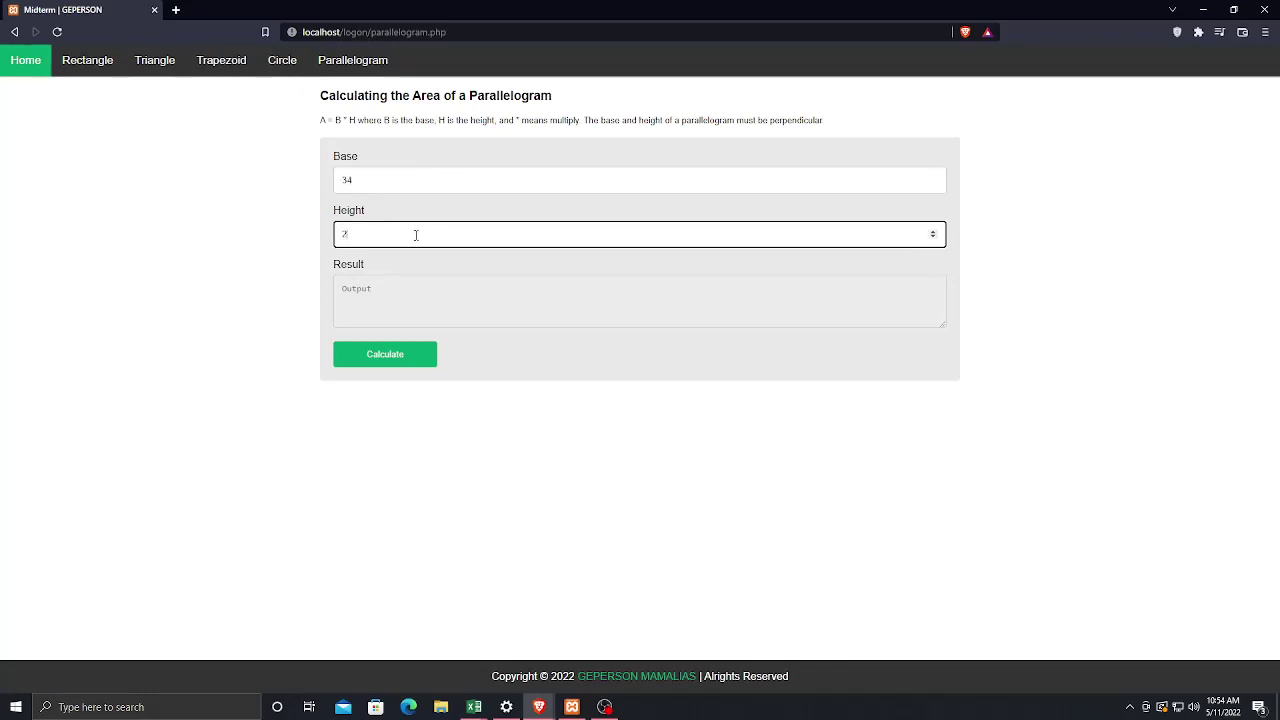
pyautogui.click(399, 366)
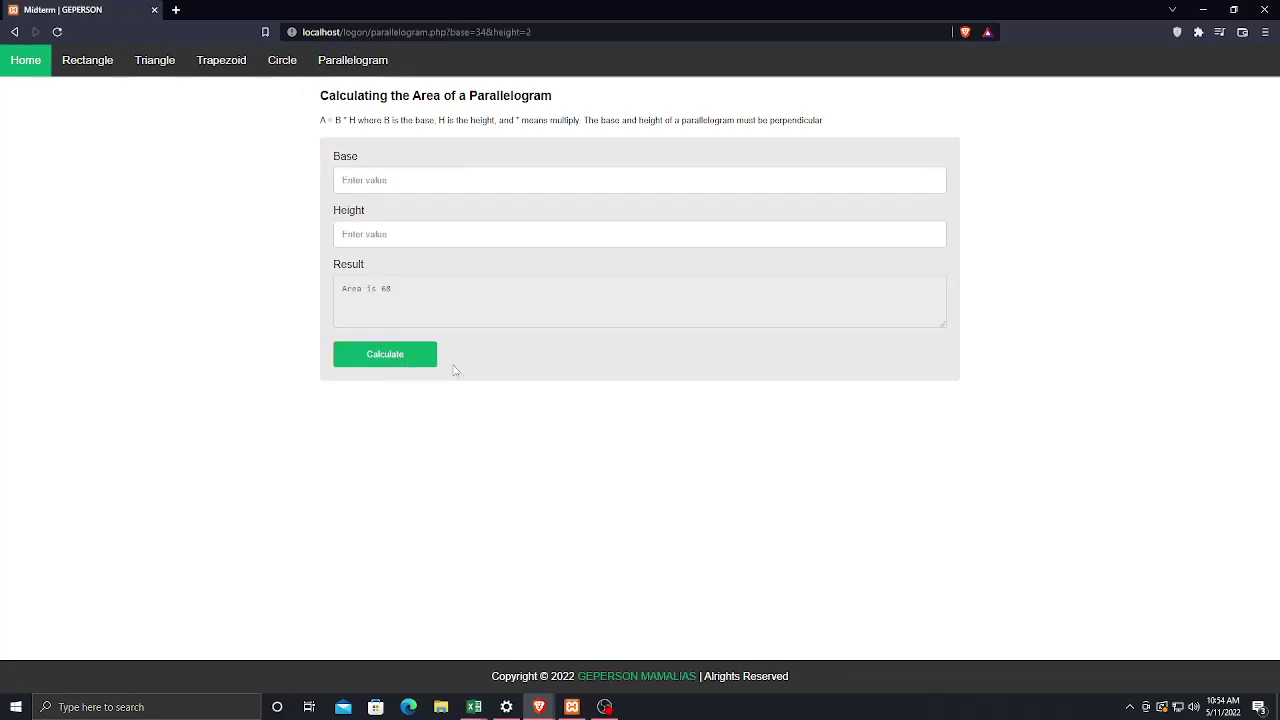
pyautogui.click(39, 70)
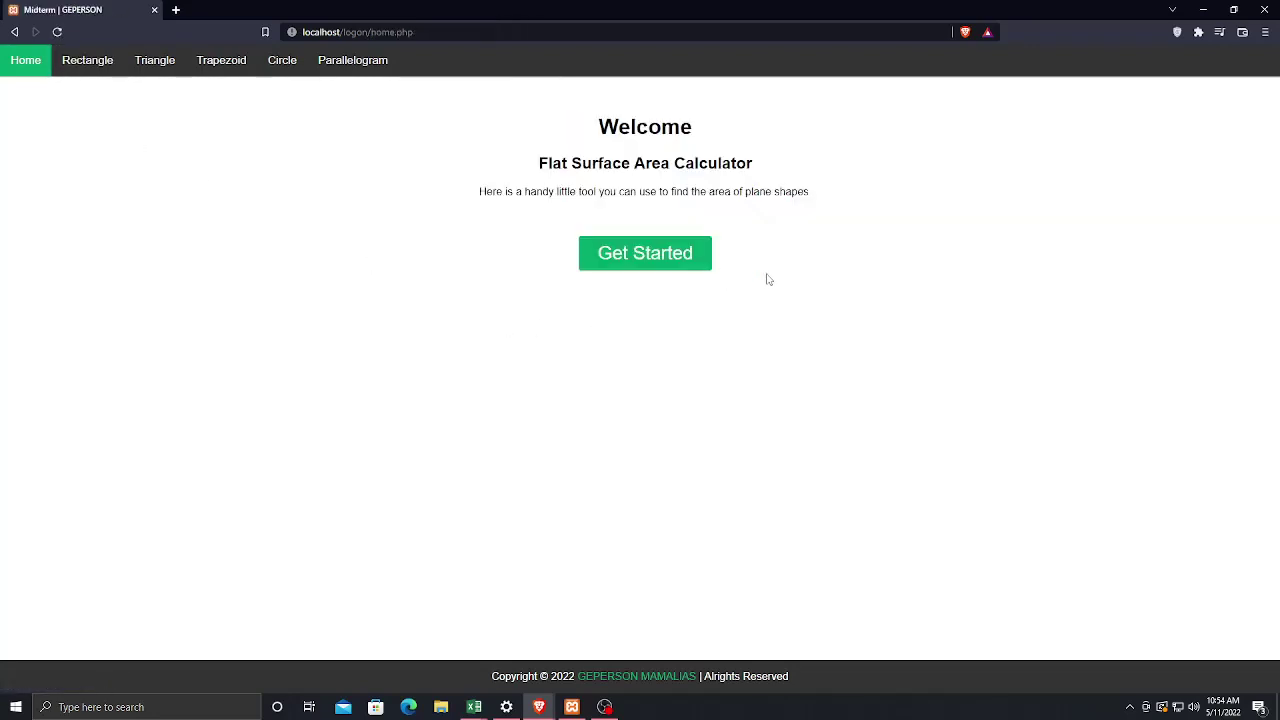